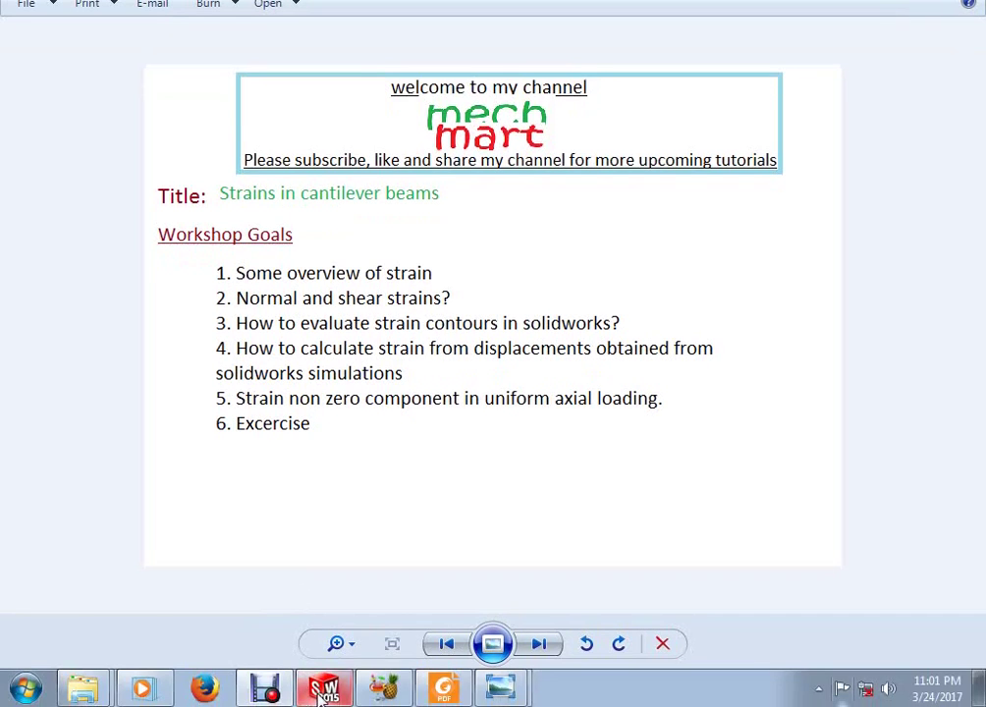
Switch to SOLIDWORKS and sketch a corner rectangle about 18.5 mm wide on the Right Plane, starting at the origin
left_click(322, 690)
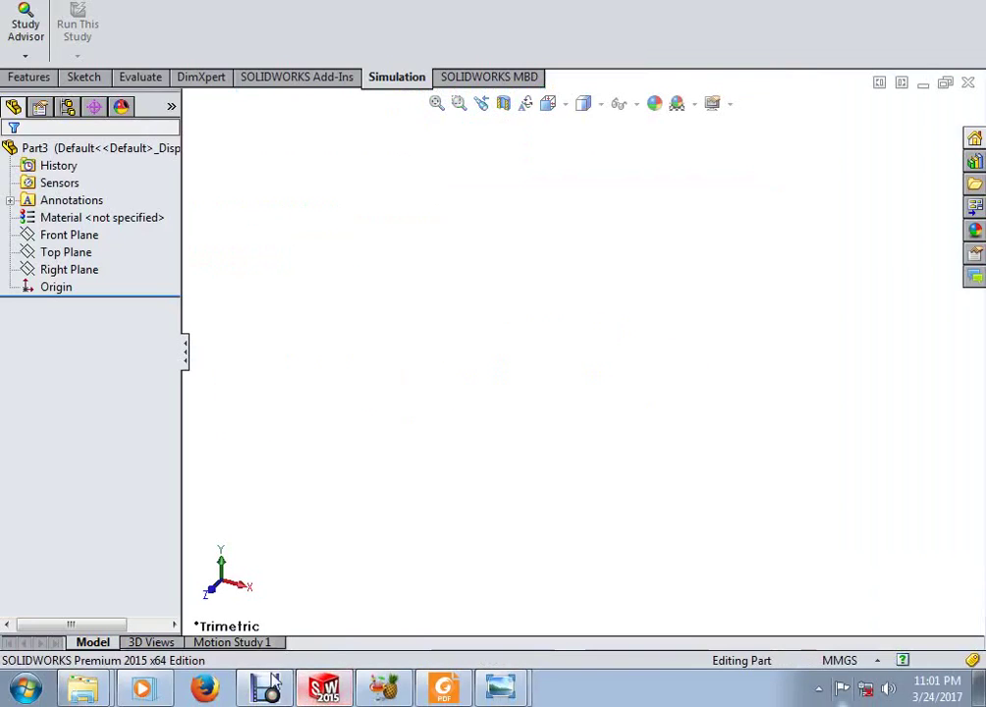
left_click(61, 269)
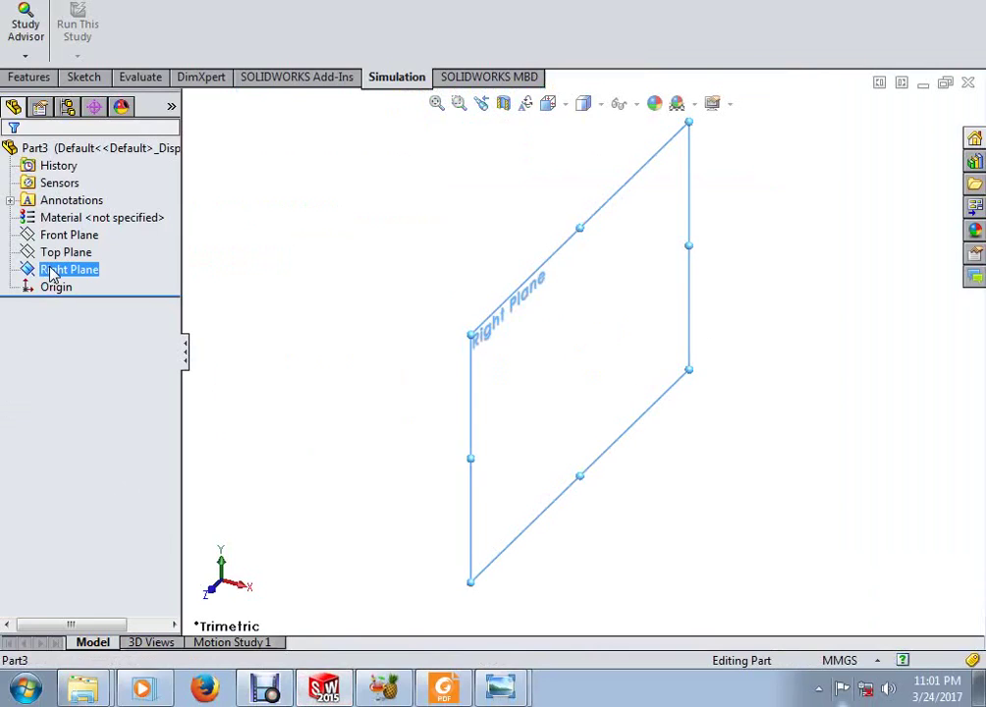
left_click(64, 244)
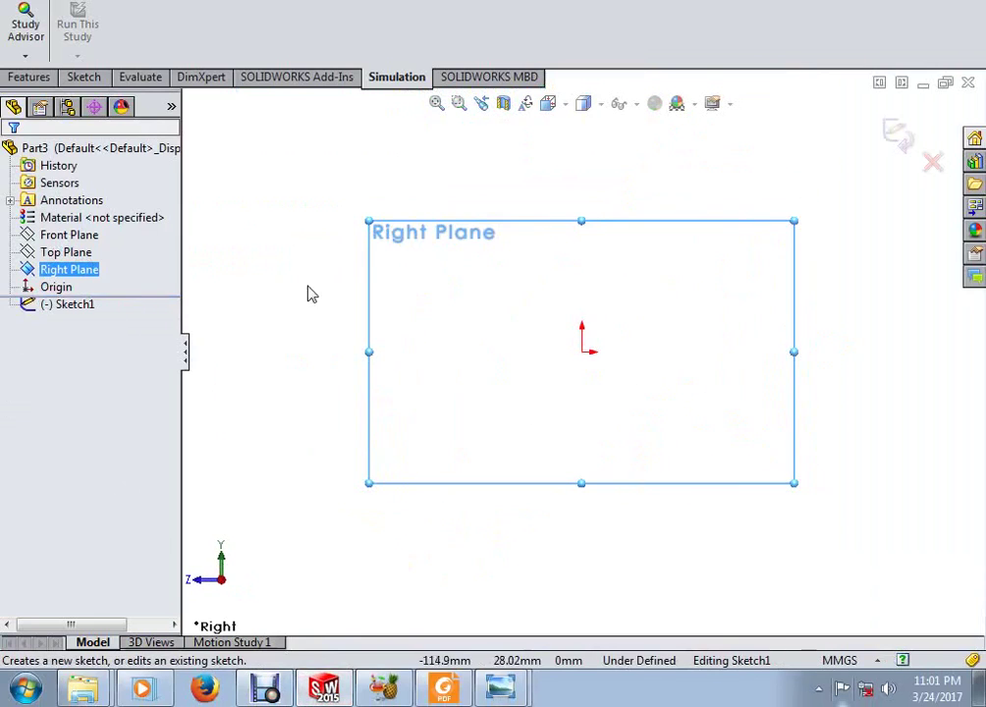
left_click(85, 110)
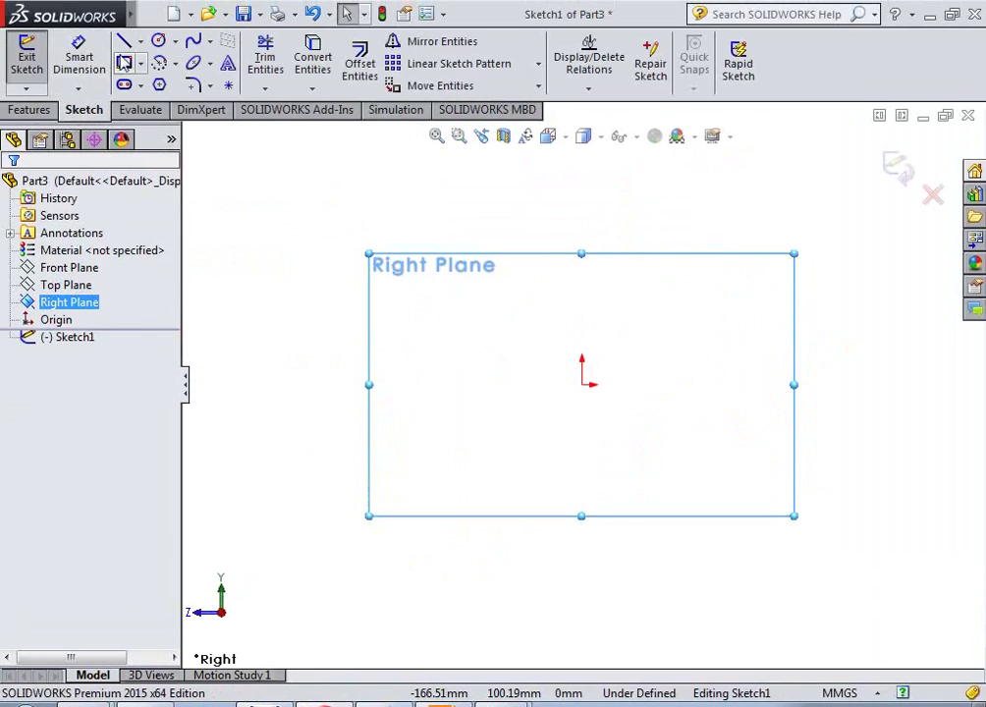
left_click(123, 62)
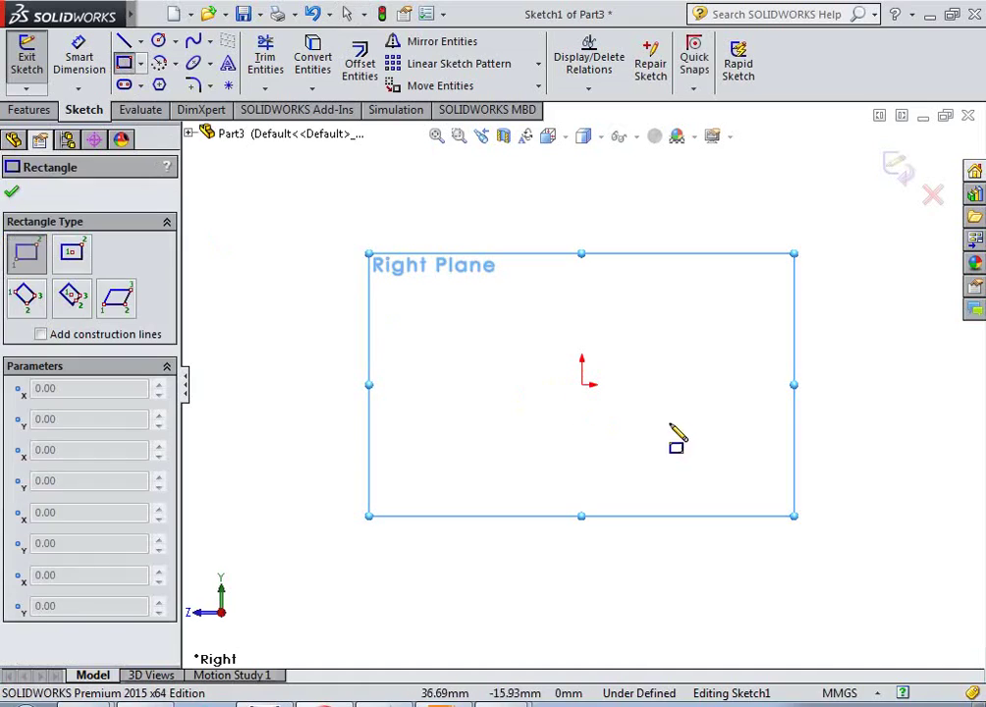
left_click(582, 384)
left_click(628, 296)
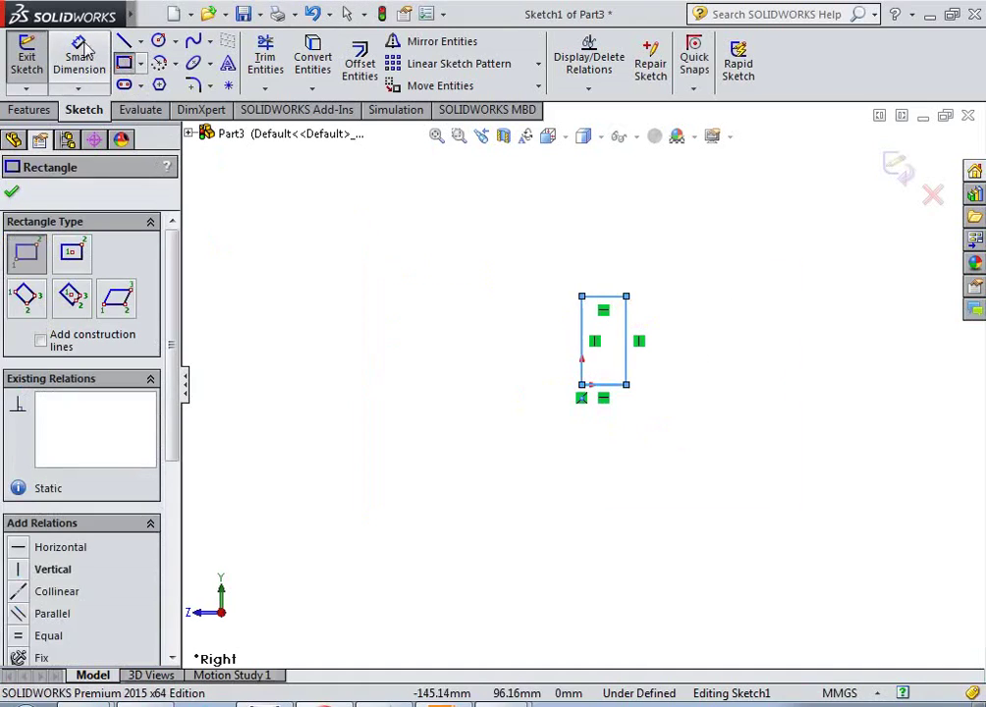
Dimension the rectangle 10 mm wide and 20 mm high, and finish the sketch
left_click(79, 57)
left_click(604, 385)
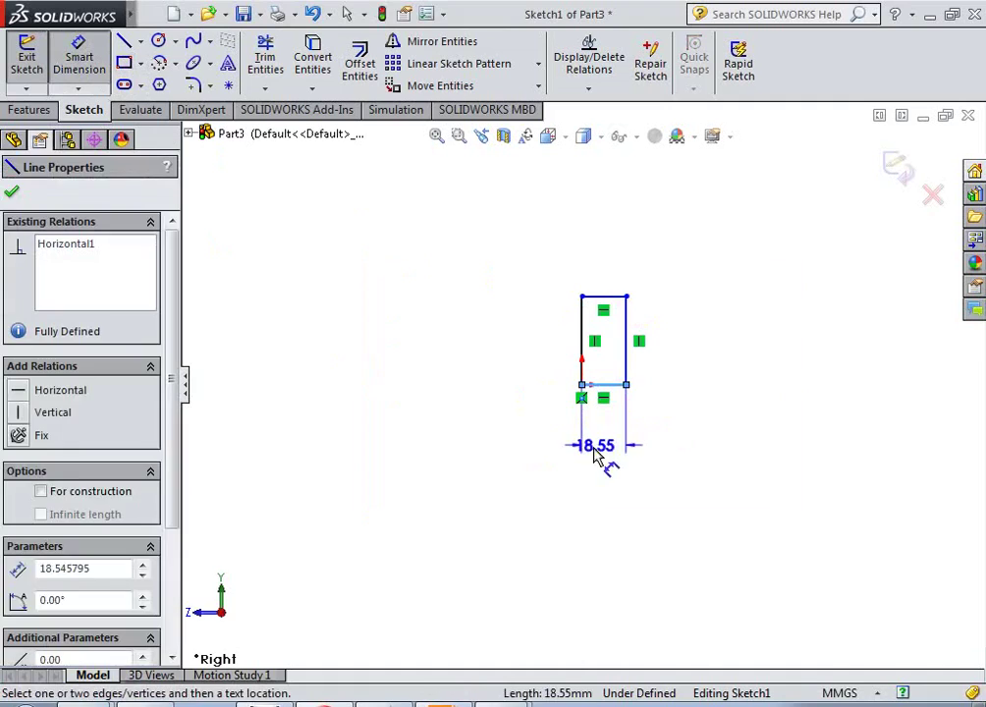
left_click(543, 459)
type("10")
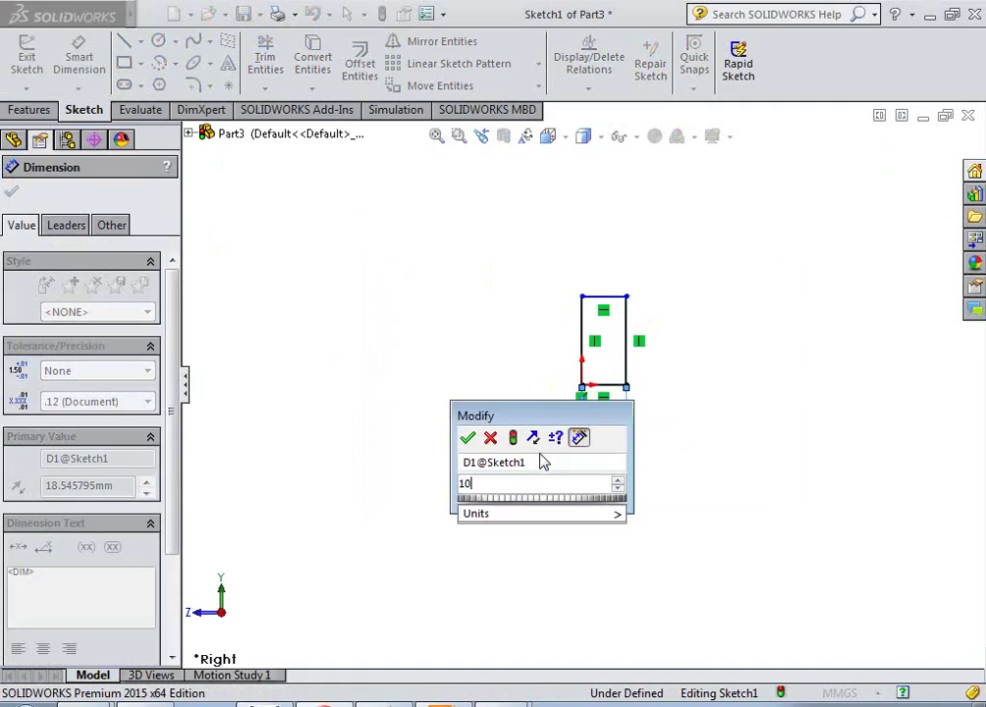
key("Return")
left_click(583, 344)
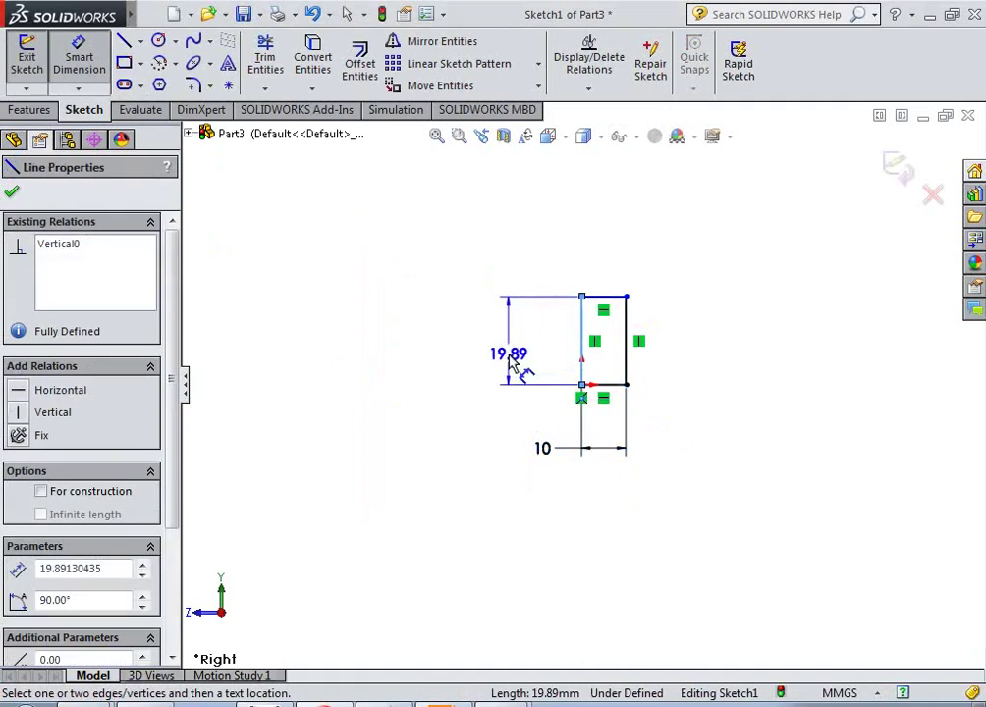
left_click(512, 363)
type("20")
key("Return")
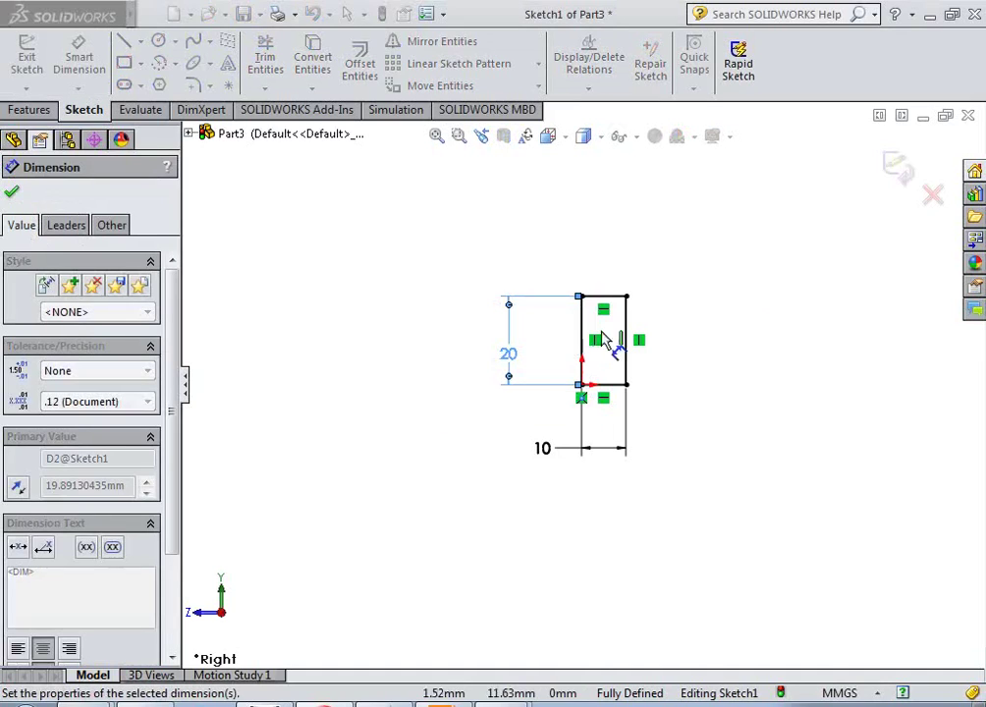
left_click(894, 170)
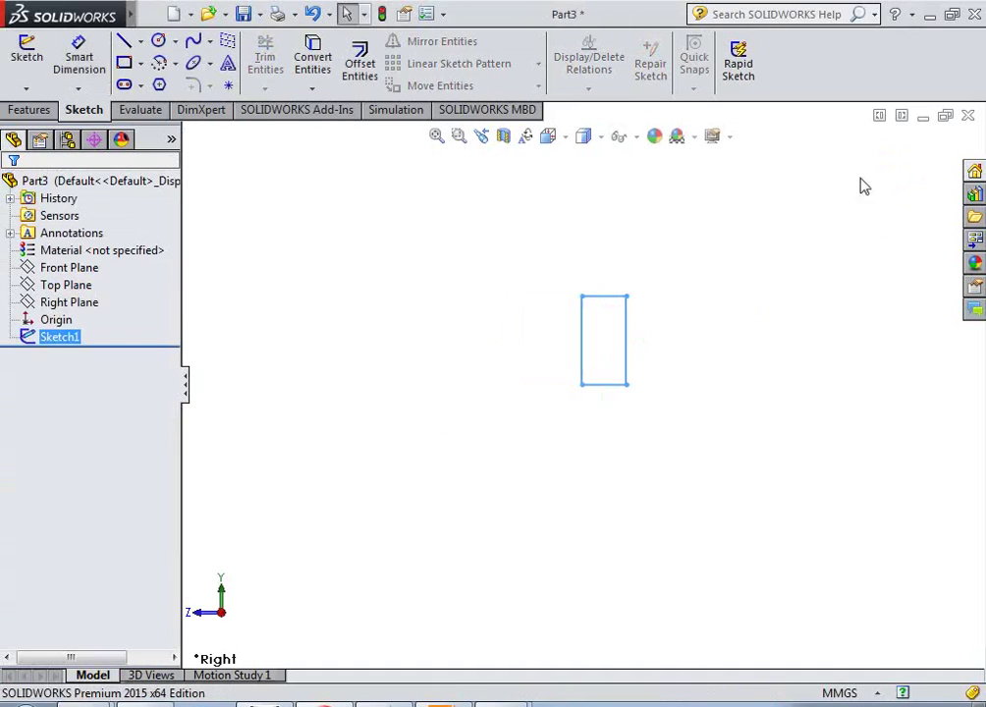
Extrude the rectangle sketch as a blind boss 100 mm deep to form the beam
left_click(24, 109)
left_click(30, 77)
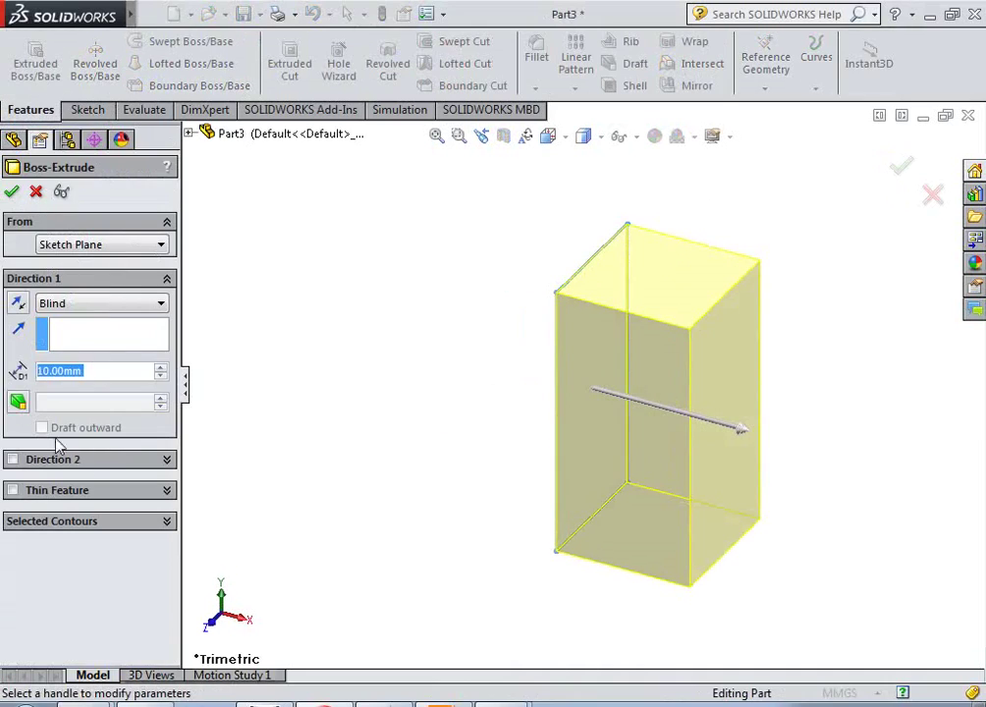
type("100")
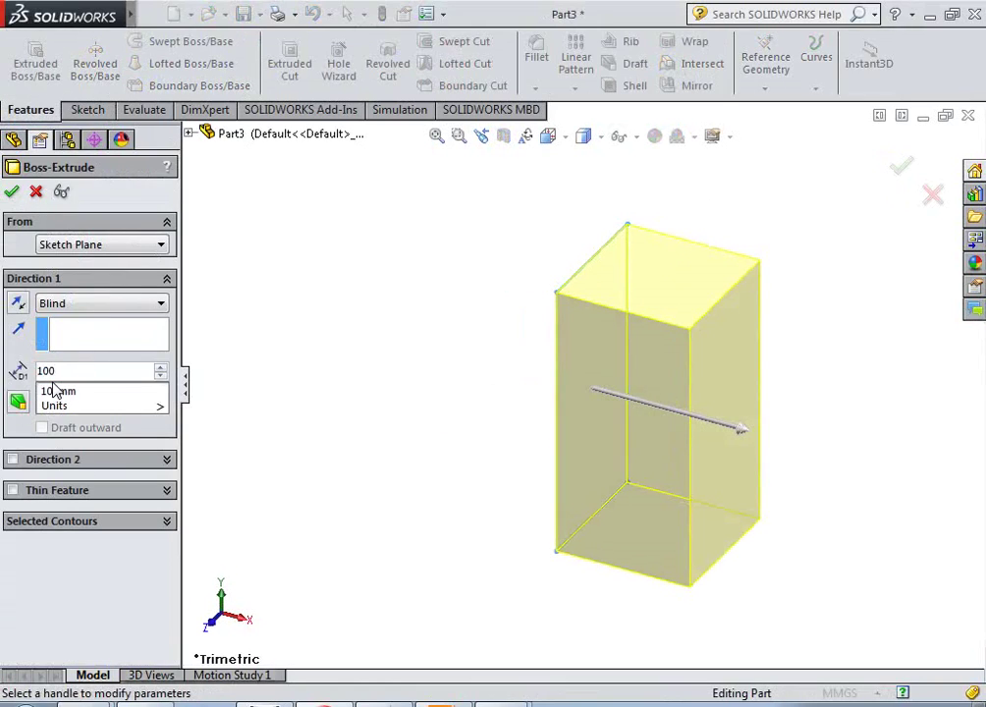
key("Return")
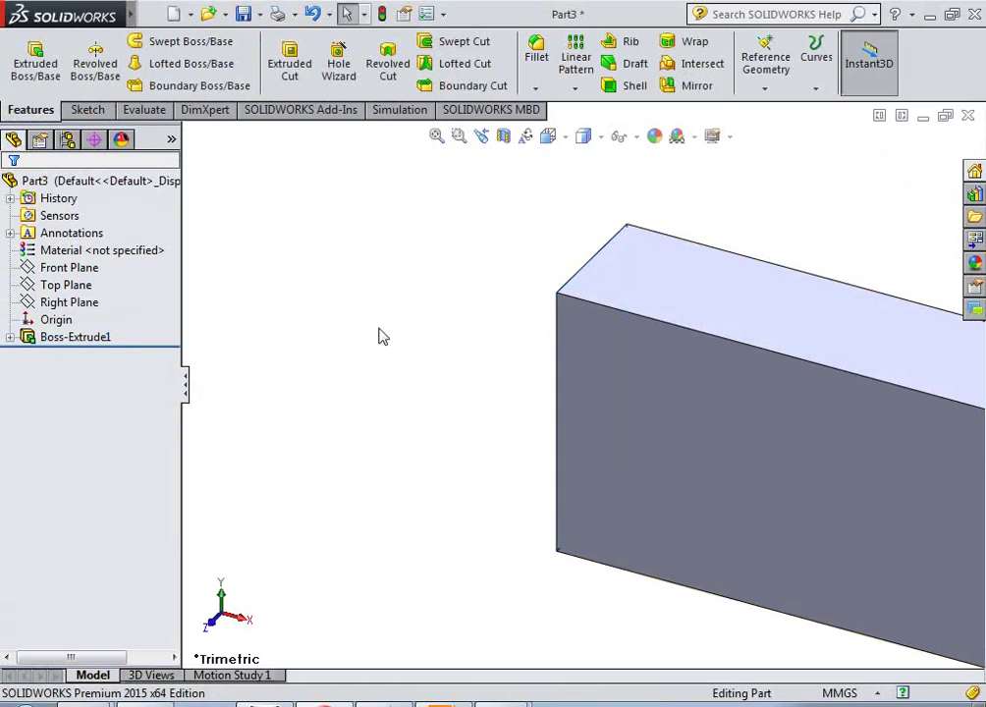
key("f")
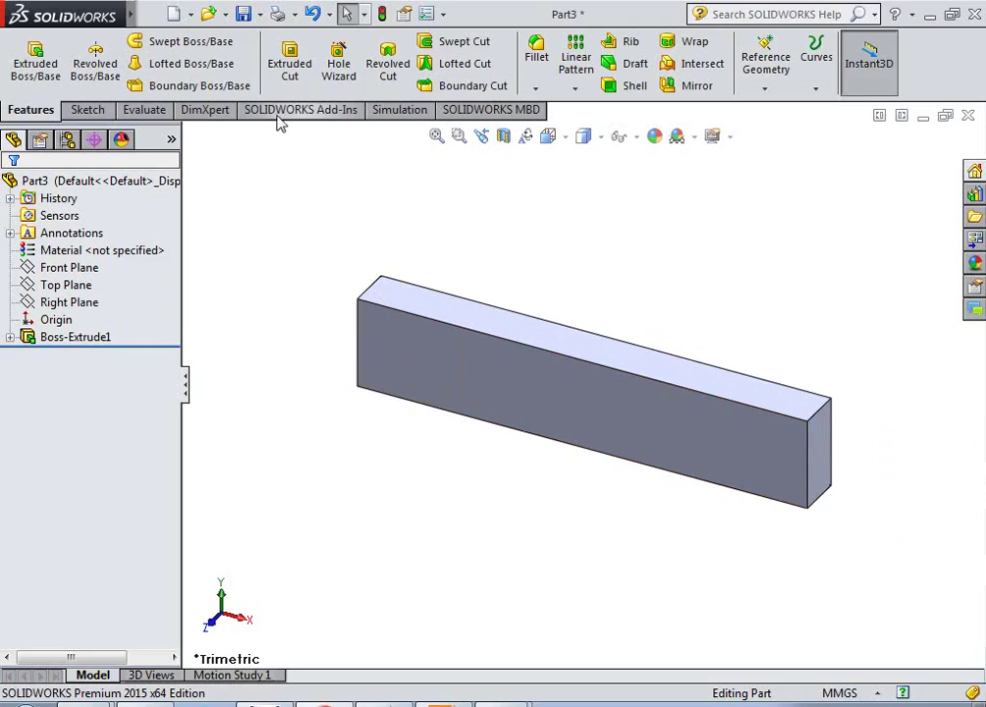
Create a new static simulation study named "strain"
left_click(398, 110)
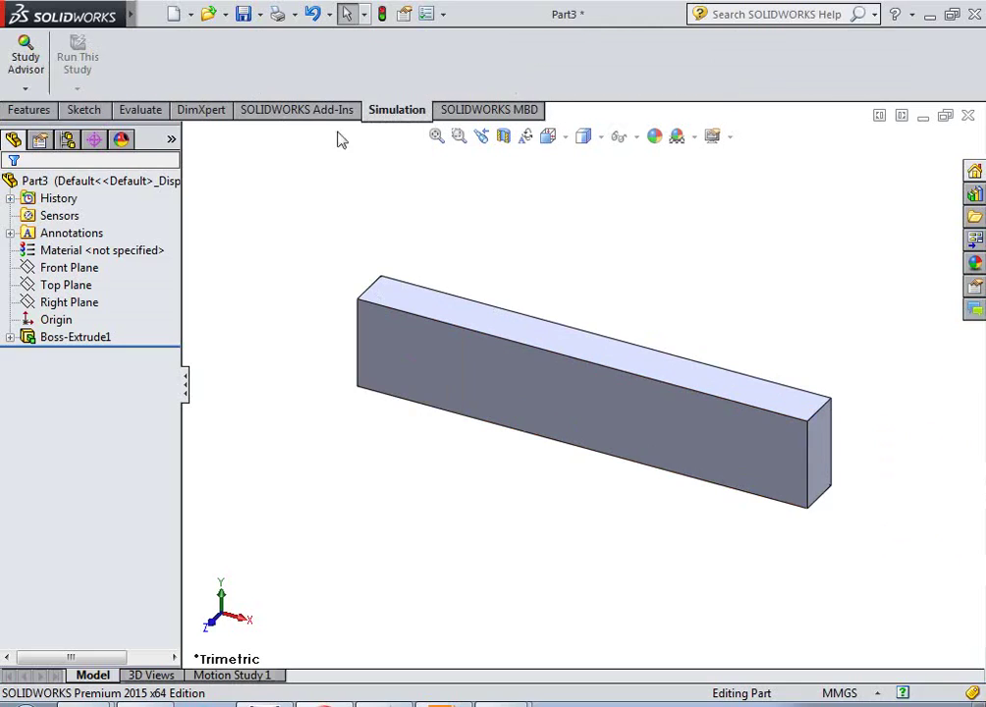
left_click(24, 90)
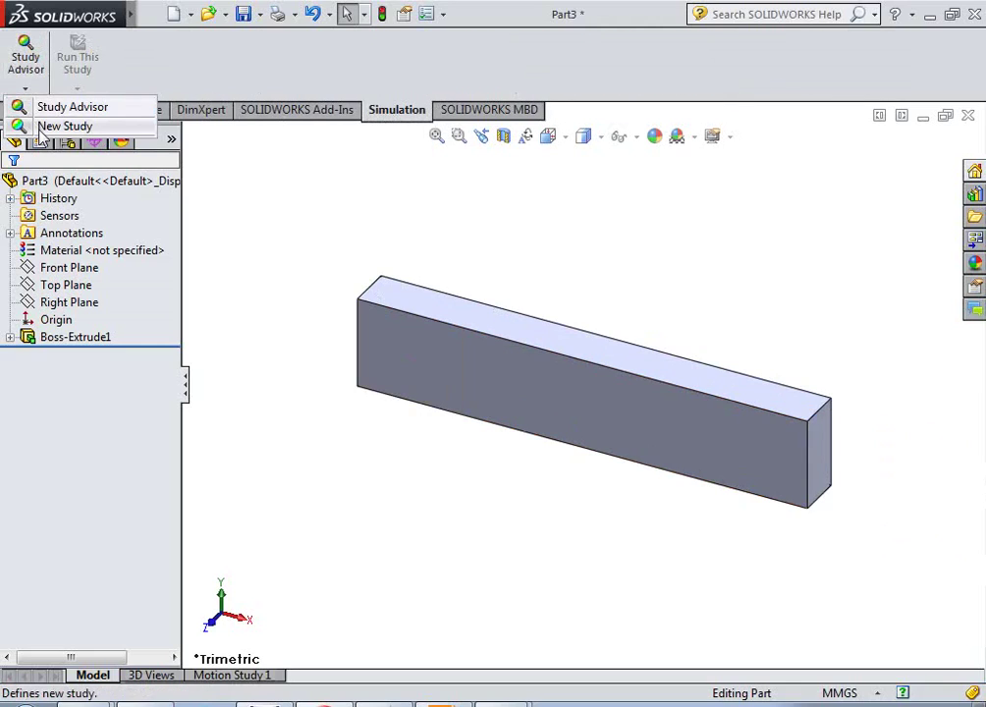
left_click(41, 128)
left_click_drag(83, 334, 4, 335)
type("st")
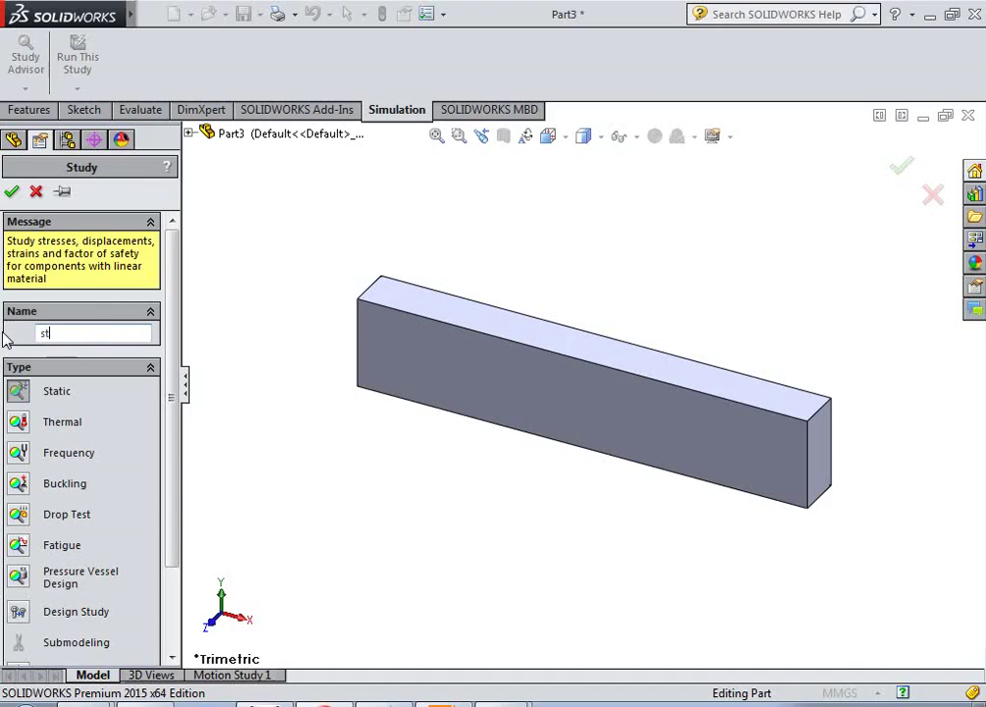
type("rain")
left_click(11, 190)
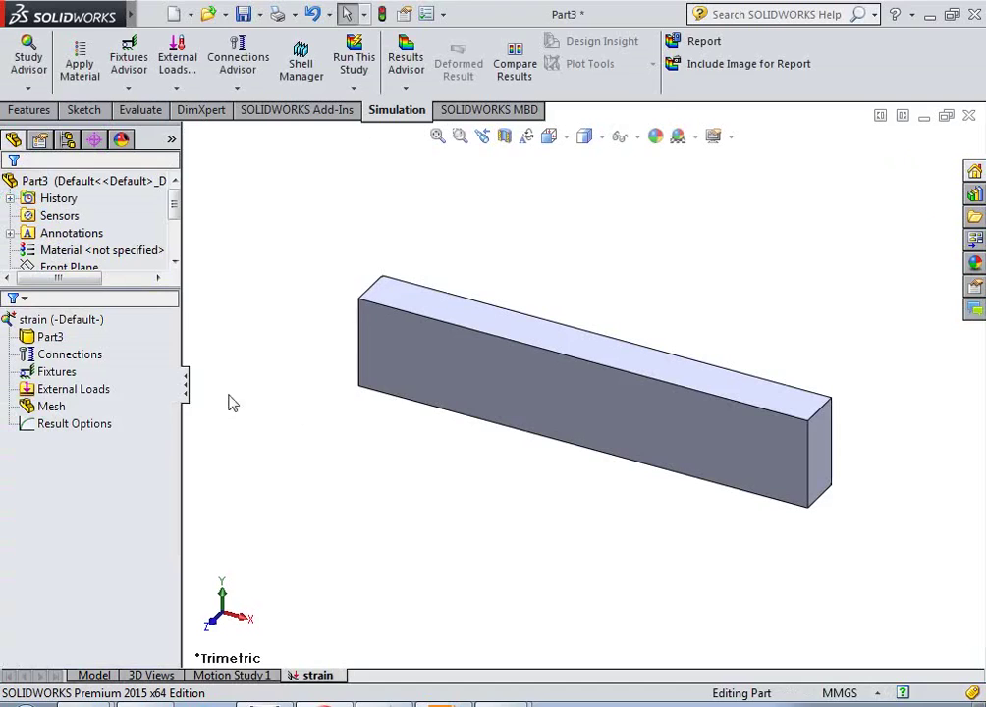
Assign Alloy Steel from the SOLIDWORKS Materials library to the beam in the study
left_click(92, 409)
left_click(50, 337)
right_click(55, 337)
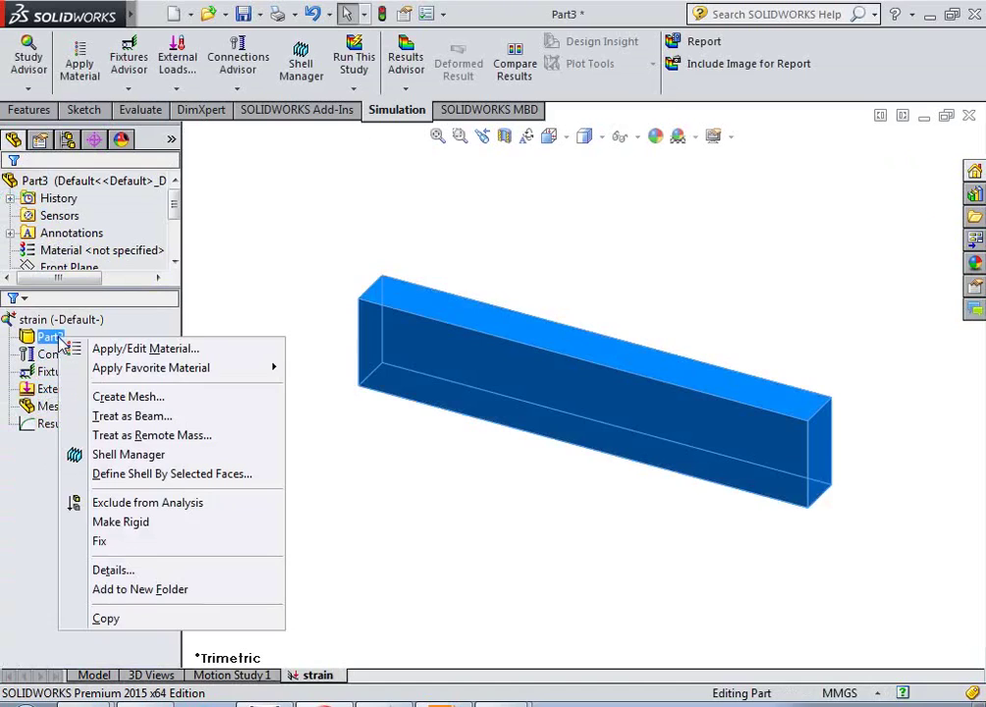
left_click(124, 349)
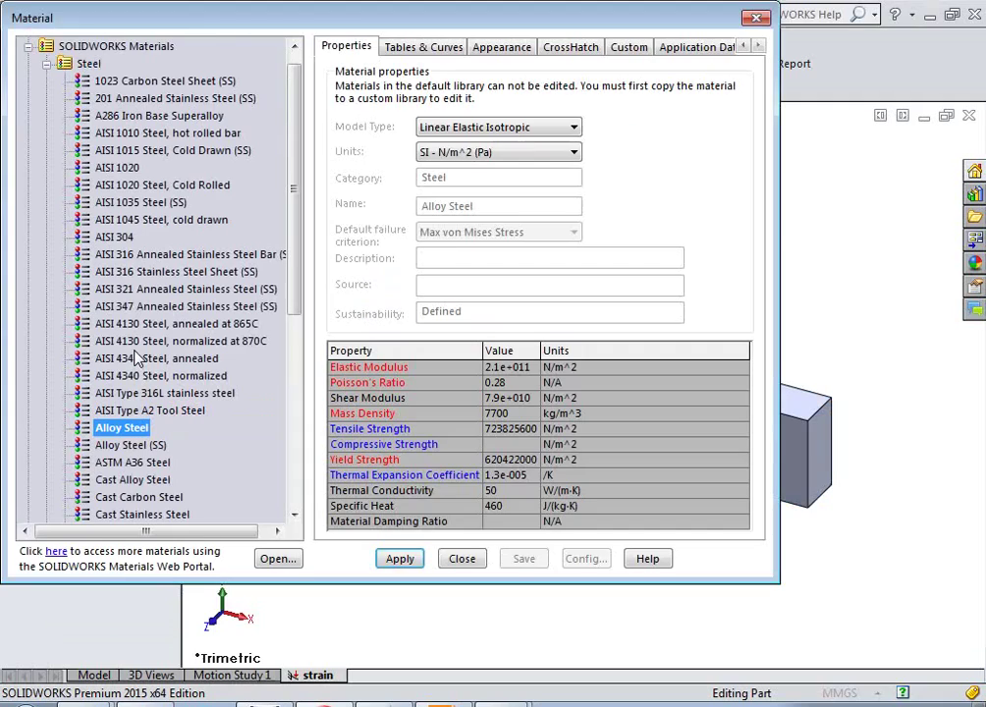
left_click(400, 558)
left_click(462, 558)
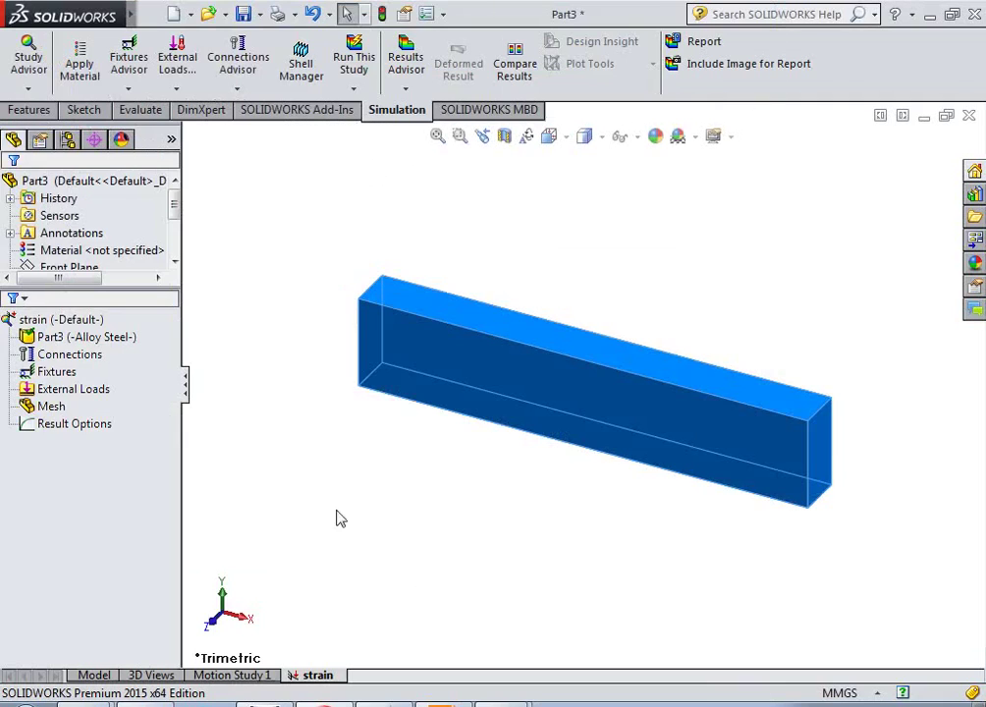
Apply a Fixed Geometry fixture to the beam's end face at the sketch plane
left_click(55, 375)
right_click(55, 374)
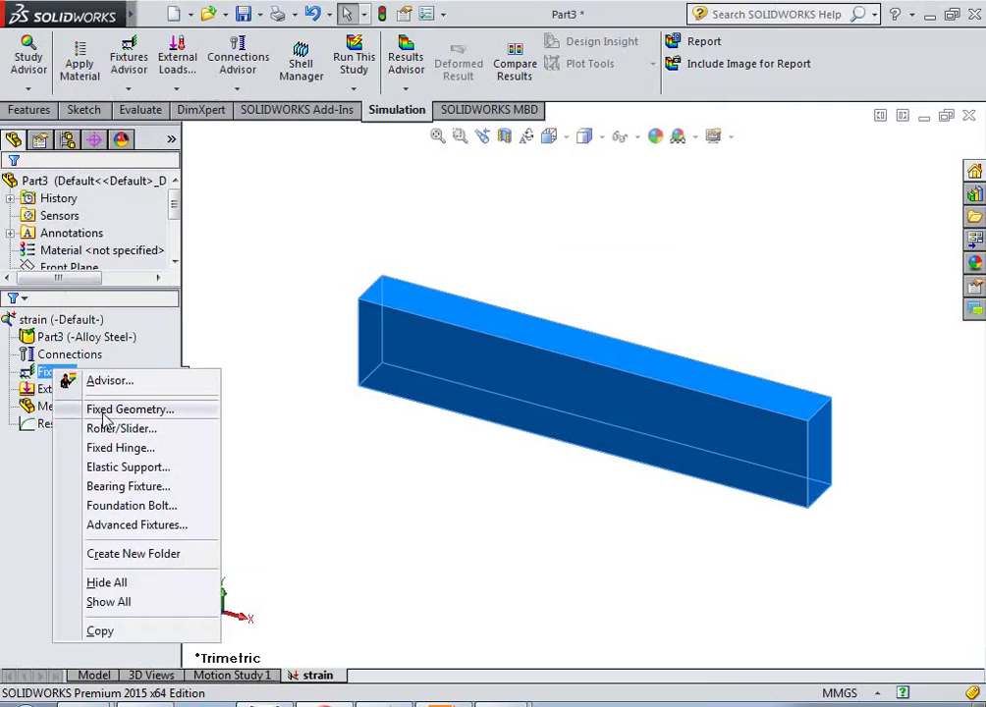
left_click(92, 408)
middle_click_drag(308, 401, 396, 353)
left_click(398, 352)
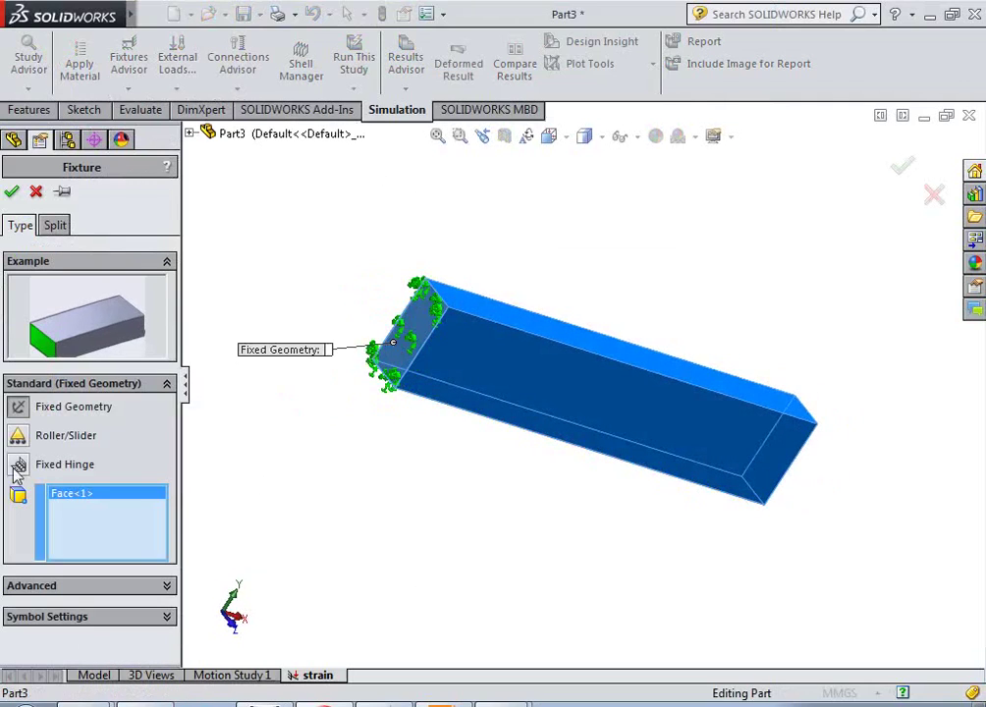
left_click(12, 193)
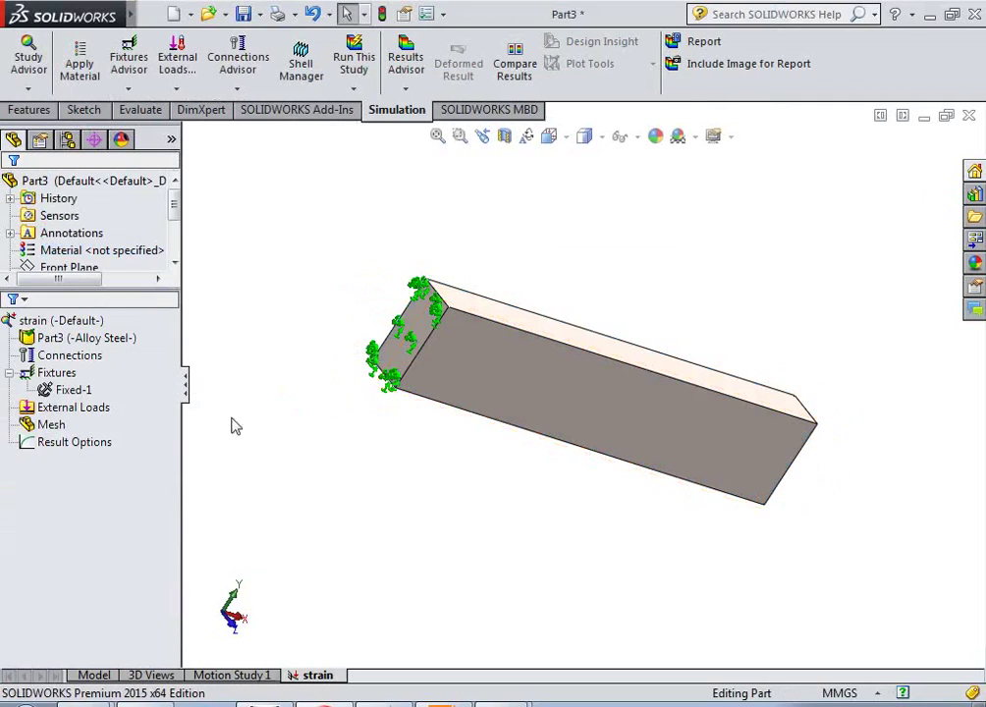
Apply a 1000 N normal force to the beam's free end face, reversed so it pulls outward along the beam
left_click(71, 408)
right_click(72, 411)
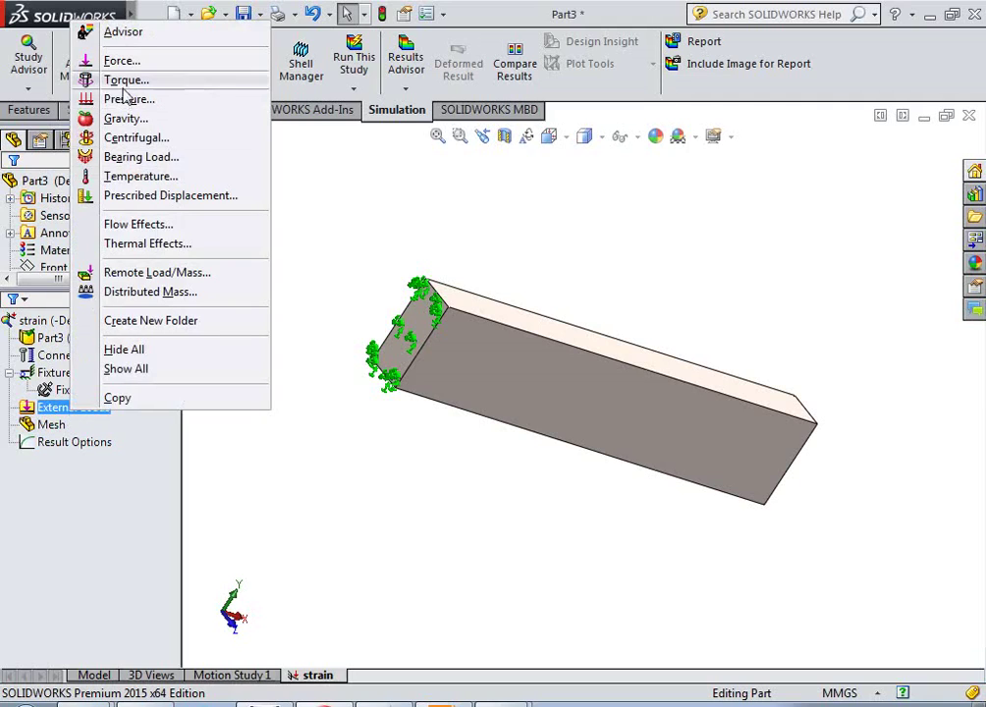
left_click(110, 63)
middle_click_drag(463, 346, 330, 319)
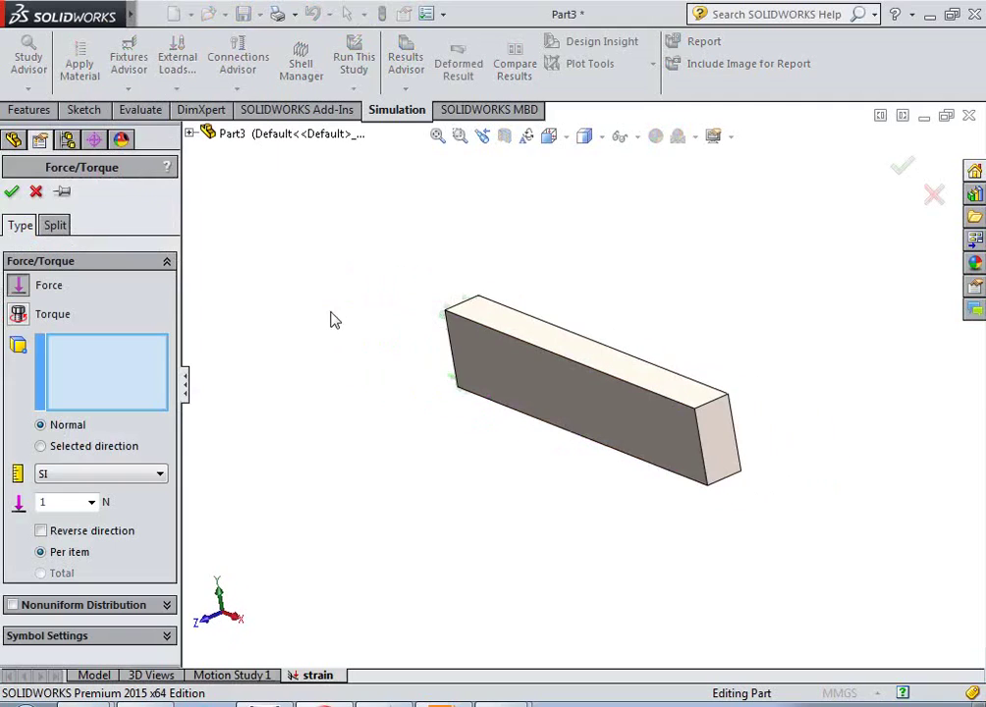
left_click(717, 450)
double_click(64, 502)
type("1000")
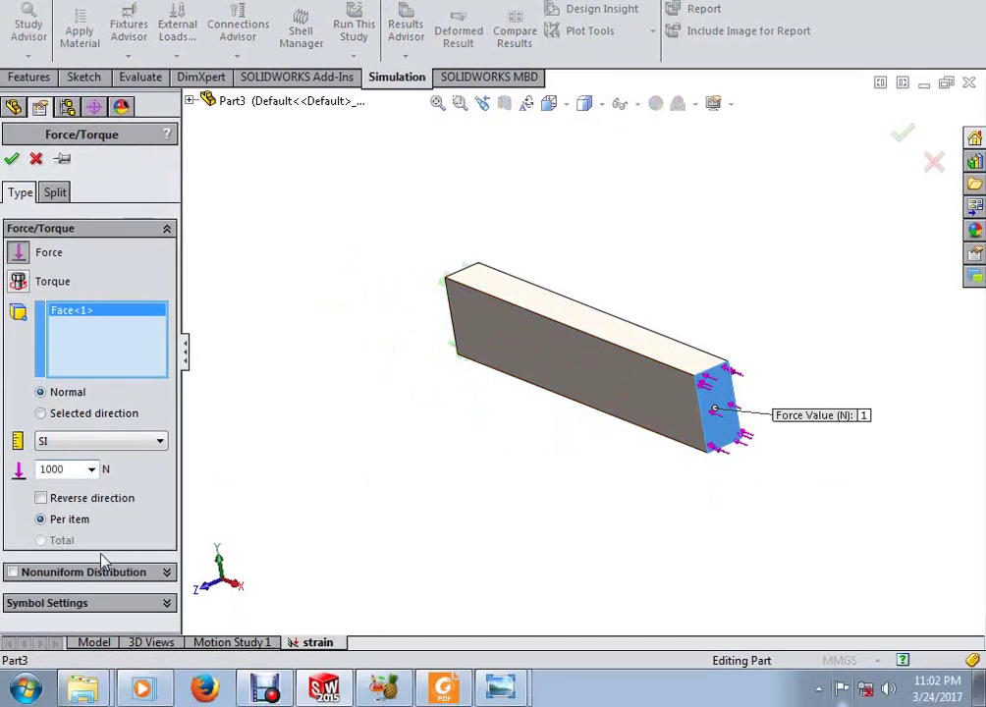
left_click(44, 501)
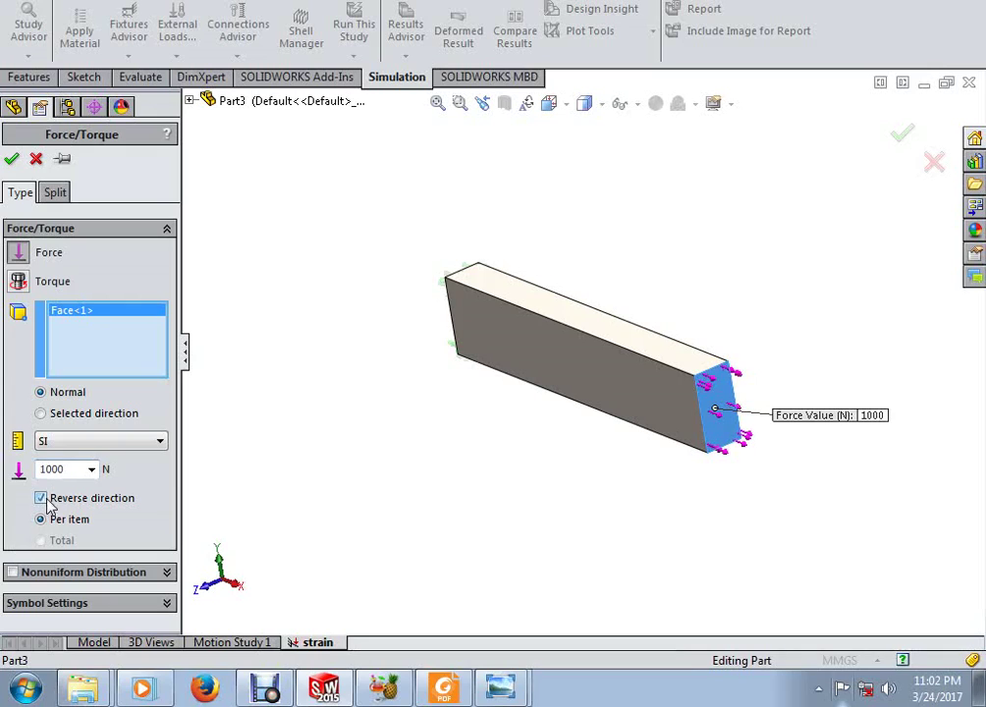
left_click(13, 159)
Run the strain study and view the resulting von Mises stress plot
middle_click_drag(436, 422, 541, 418)
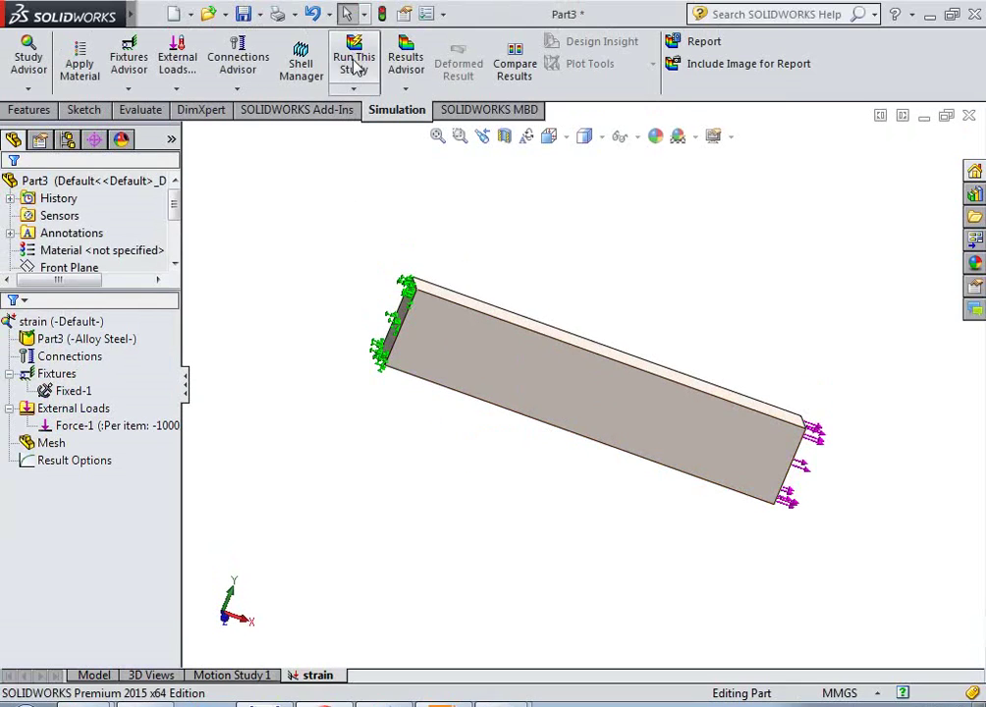
left_click(355, 67)
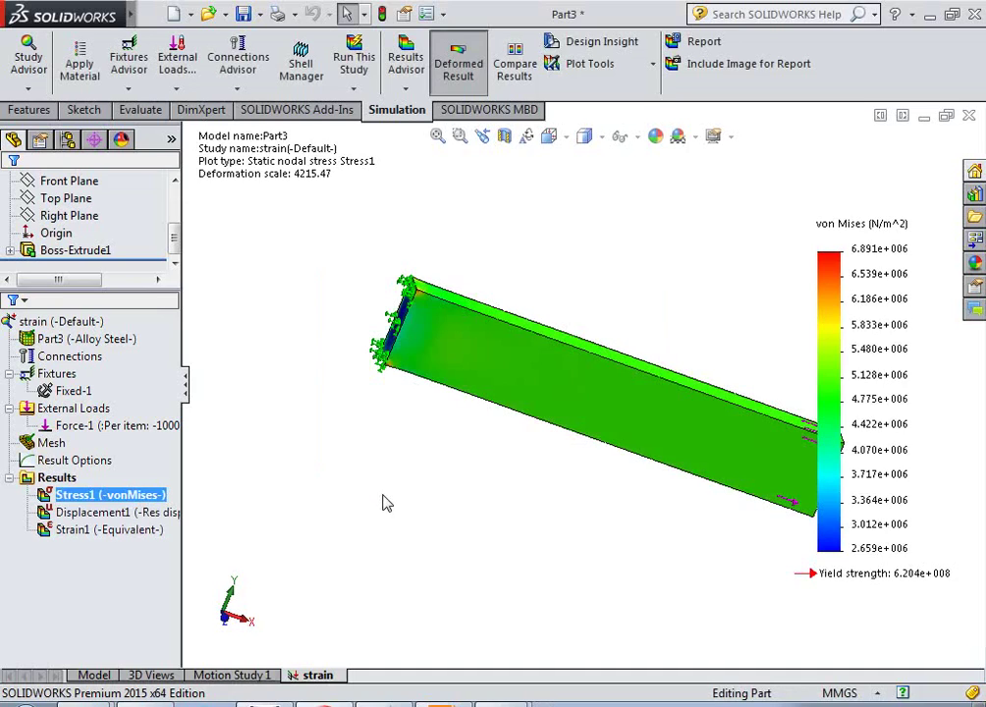
middle_click_drag(383, 483, 551, 447)
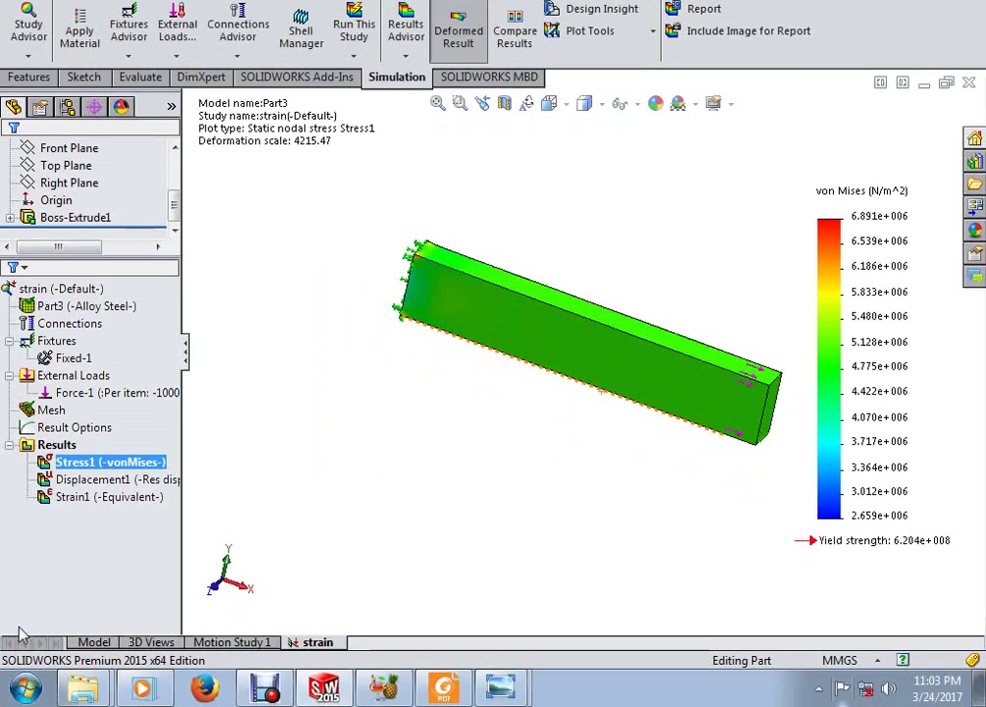
Display the equivalent strain plot and examine the contours around the corners of the beam's fixed end
double_click(66, 498)
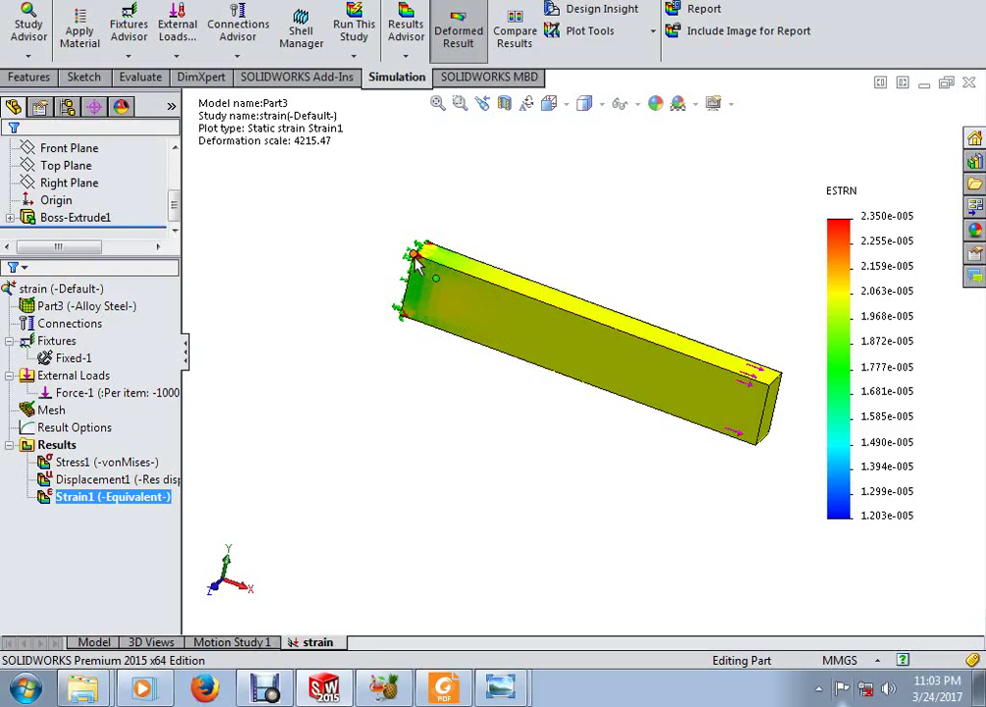
scroll(415, 257, "down", 3)
middle_click_drag(415, 258, 458, 334)
scroll(466, 311, "down", 3)
scroll(458, 334, "down", 5)
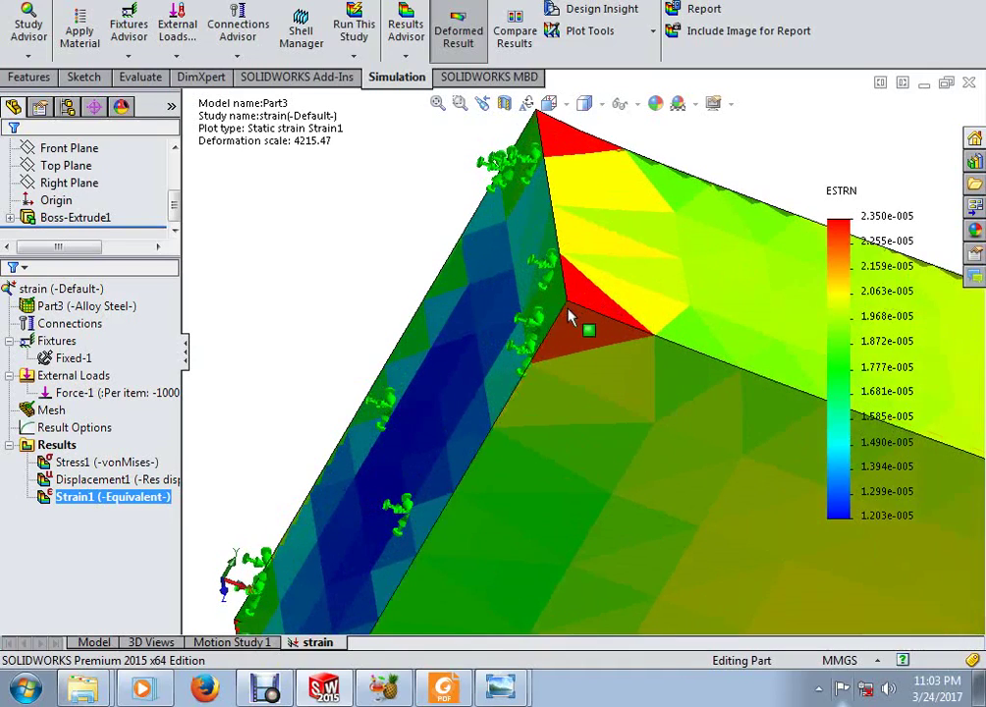
scroll(363, 335, "up", 10)
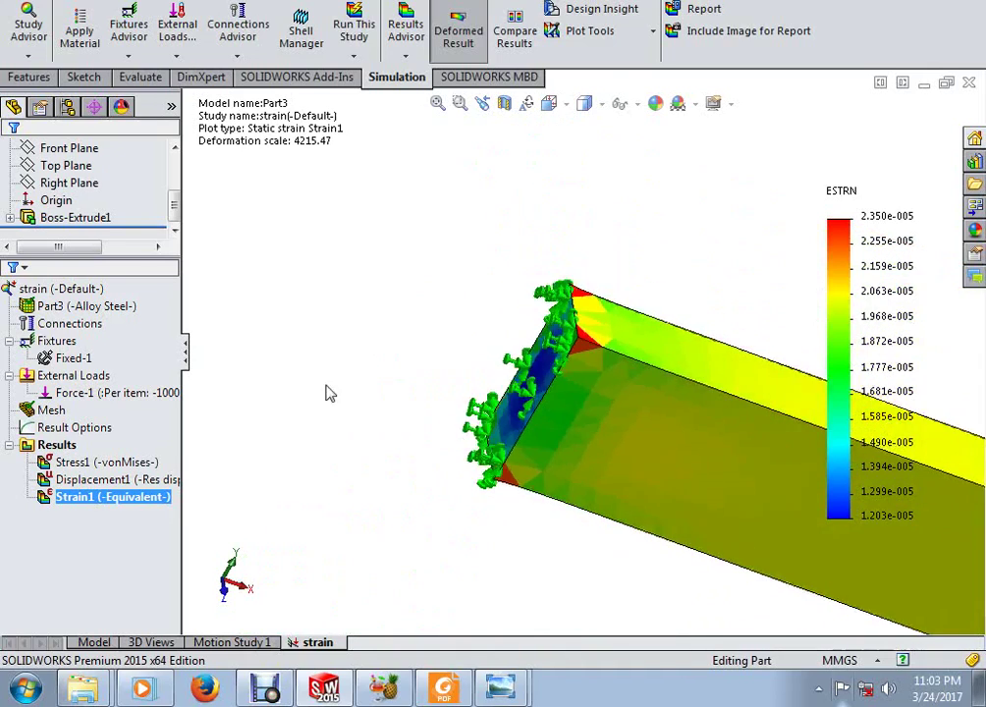
Examine the equivalent strain contours from the fixed-end corners along the full length of the beam to its loaded end
scroll(610, 361, "down", 8)
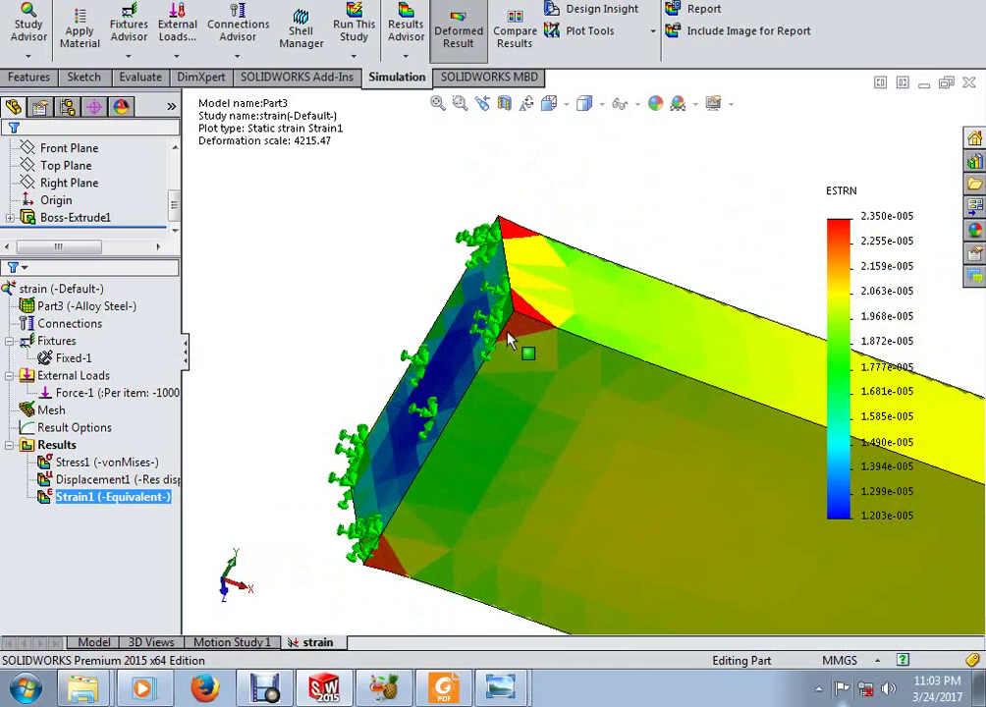
scroll(452, 335, "up", 8)
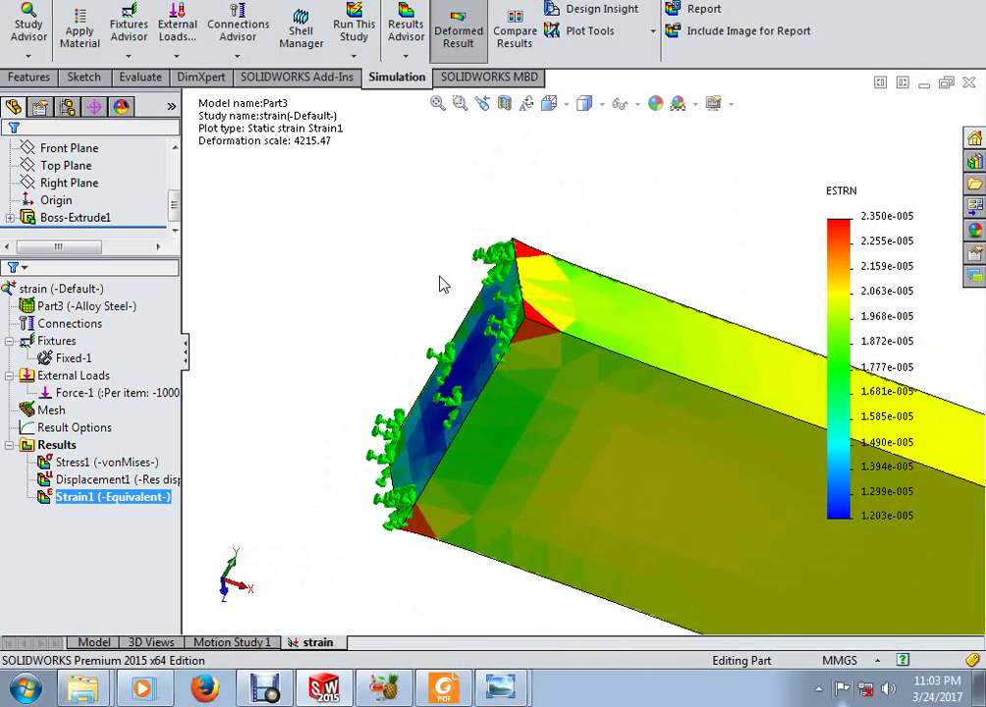
scroll(452, 335, "up", 3)
scroll(748, 423, "down", 5)
middle_click_drag(748, 424, 478, 393)
scroll(423, 342, "down", 3)
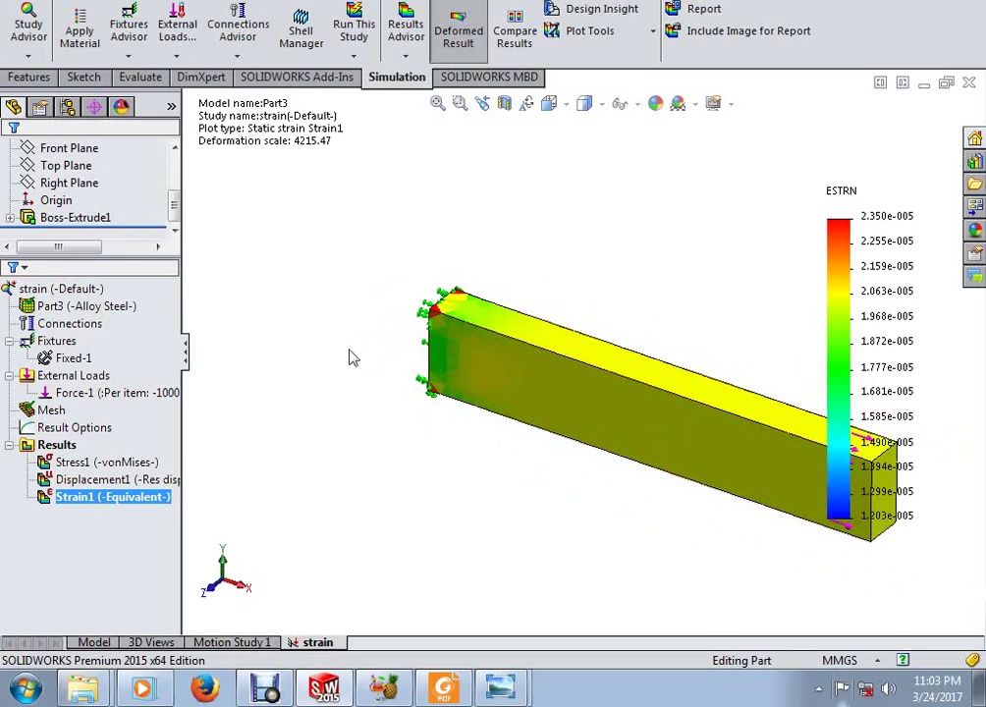
scroll(461, 295, "up", 2)
scroll(522, 319, "down", 3)
scroll(472, 393, "up", 3)
scroll(471, 393, "up", 2)
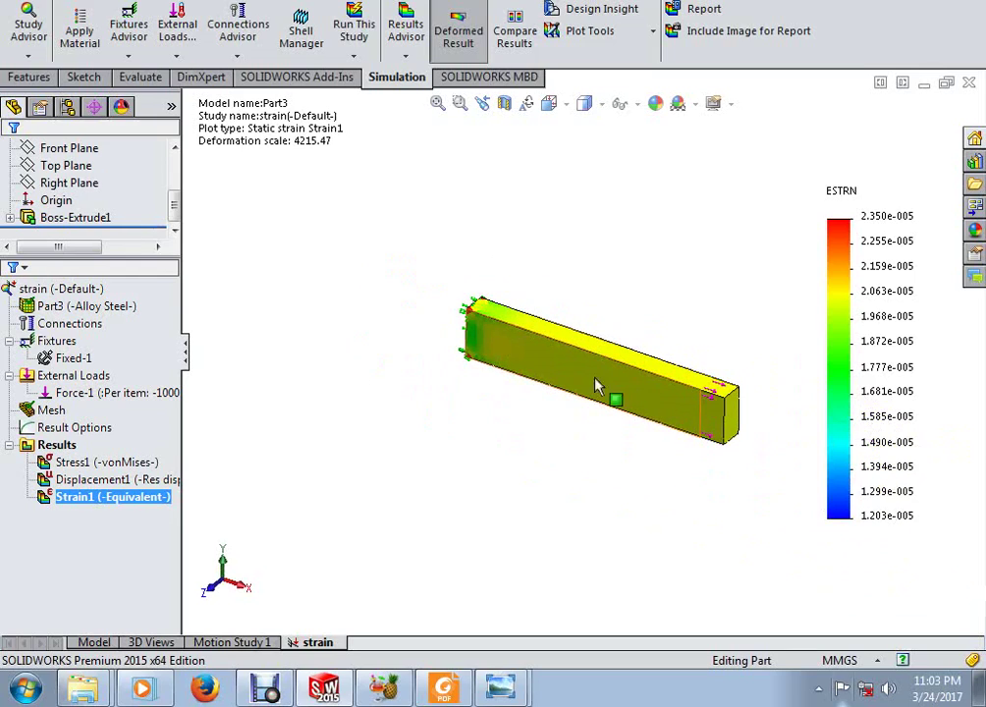
scroll(643, 400, "down", 2)
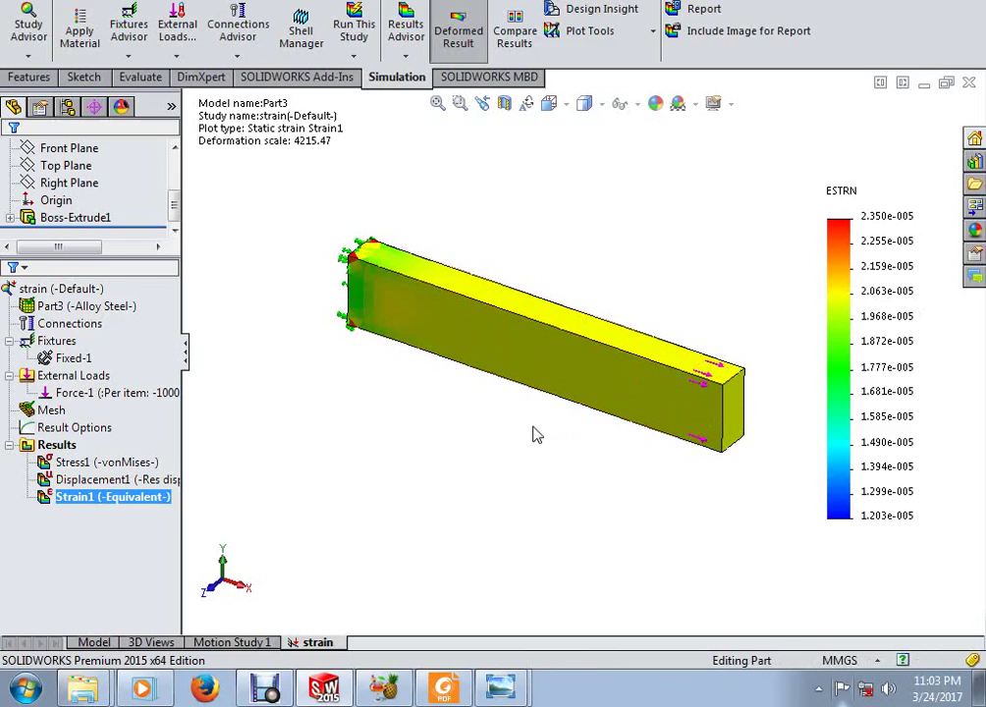
scroll(621, 411, "up", 1)
scroll(621, 410, "down", 1)
scroll(605, 363, "down", 1)
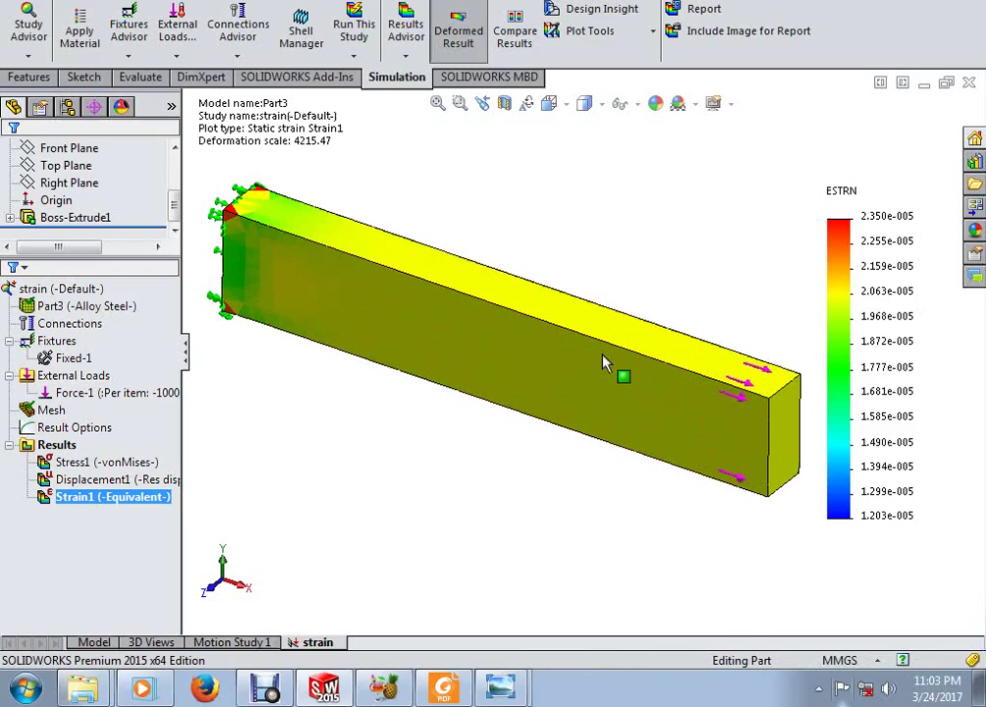
Probe the equivalent strain at a location on the beam's upper face, about 70 mm from the fixed end
right_click(111, 503)
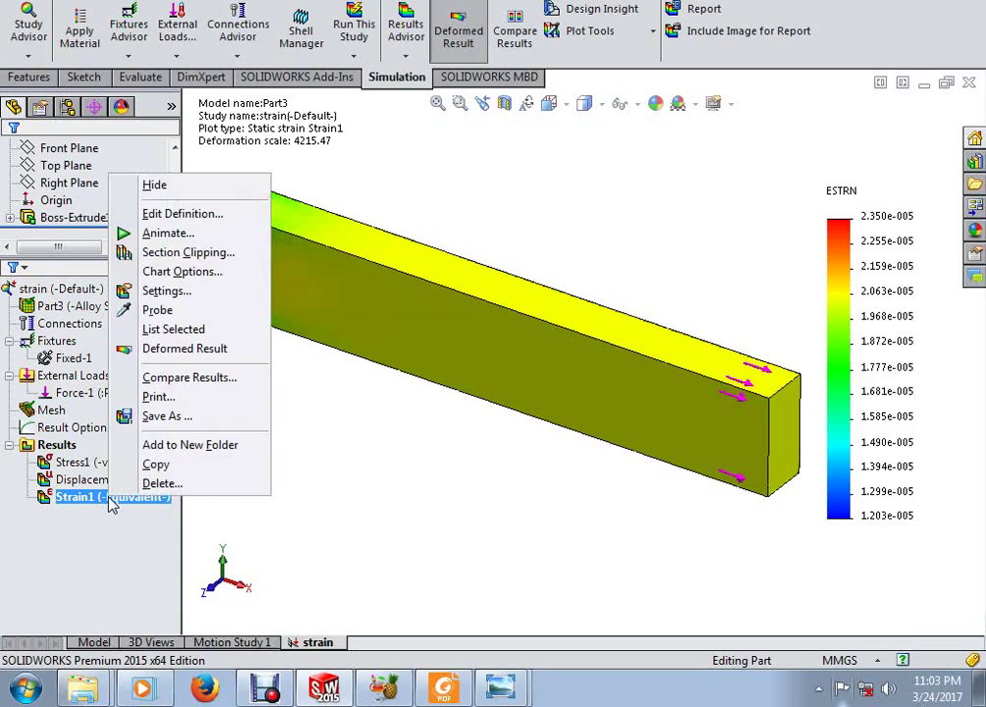
left_click(159, 313)
left_click(587, 325)
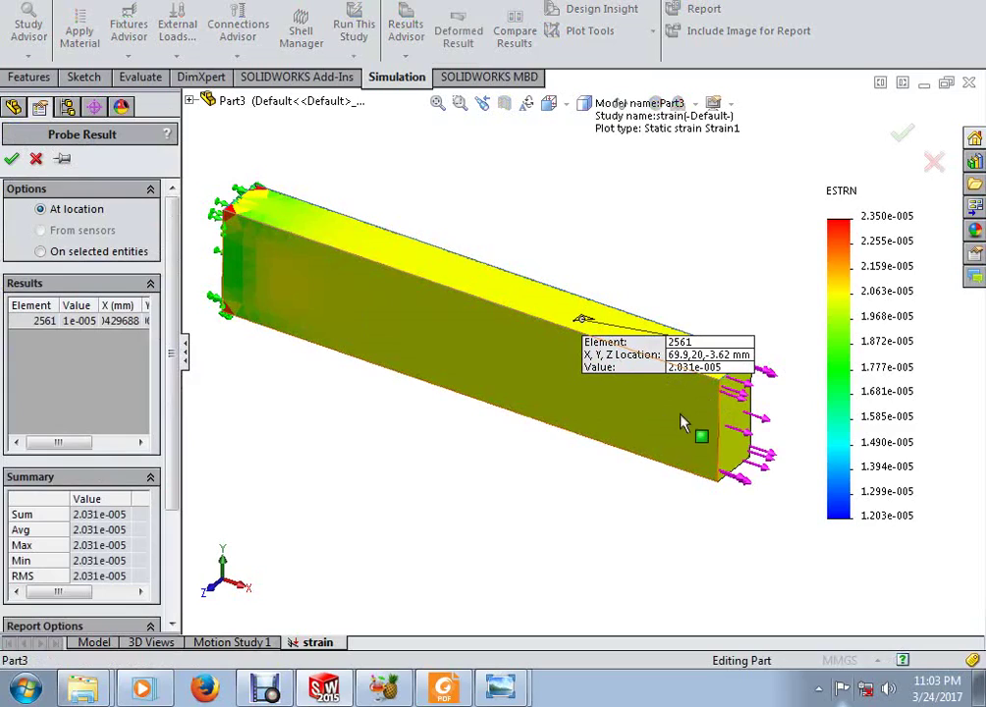
left_click(11, 159)
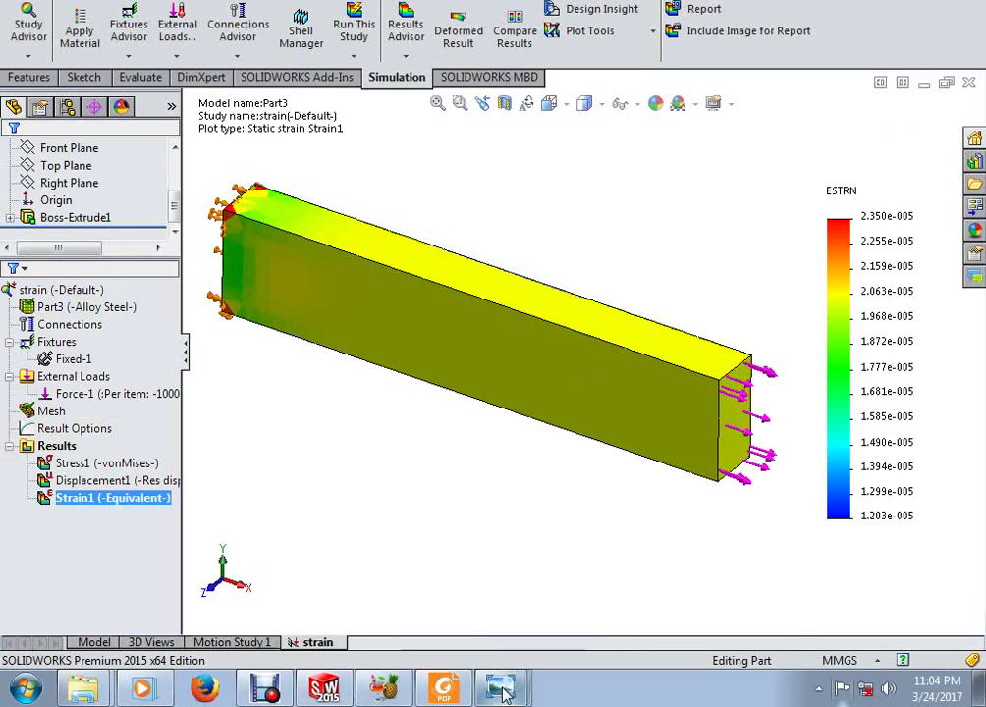
Switch to Windows Photo Viewer and read the slides on normal strain, shear strain, strain components and calculating strains from displacements
left_click(488, 622)
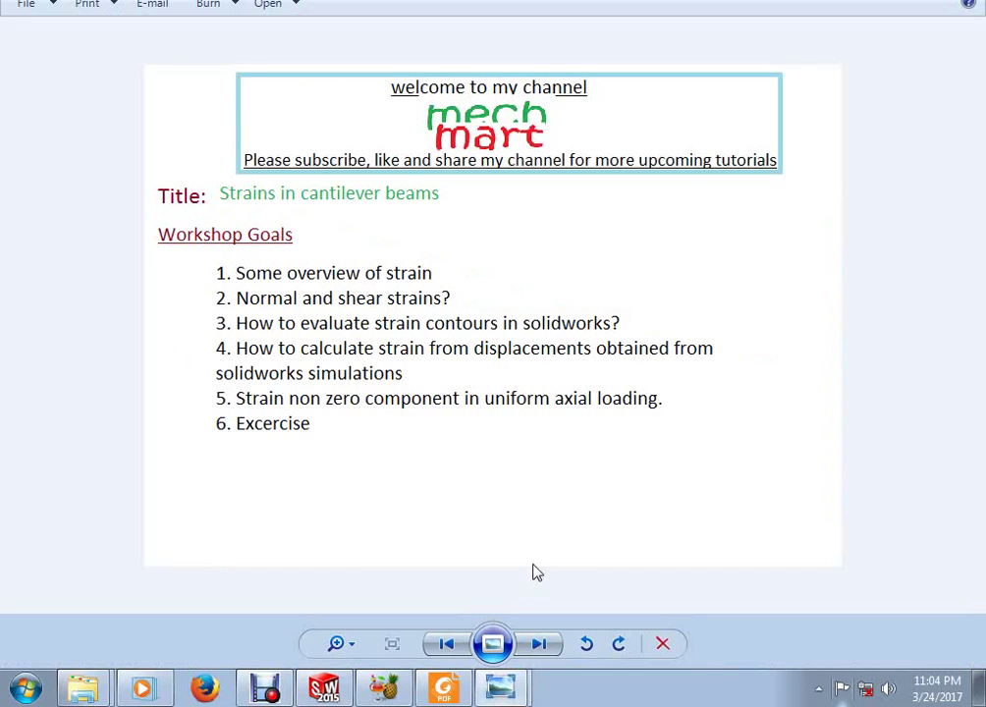
key("Right")
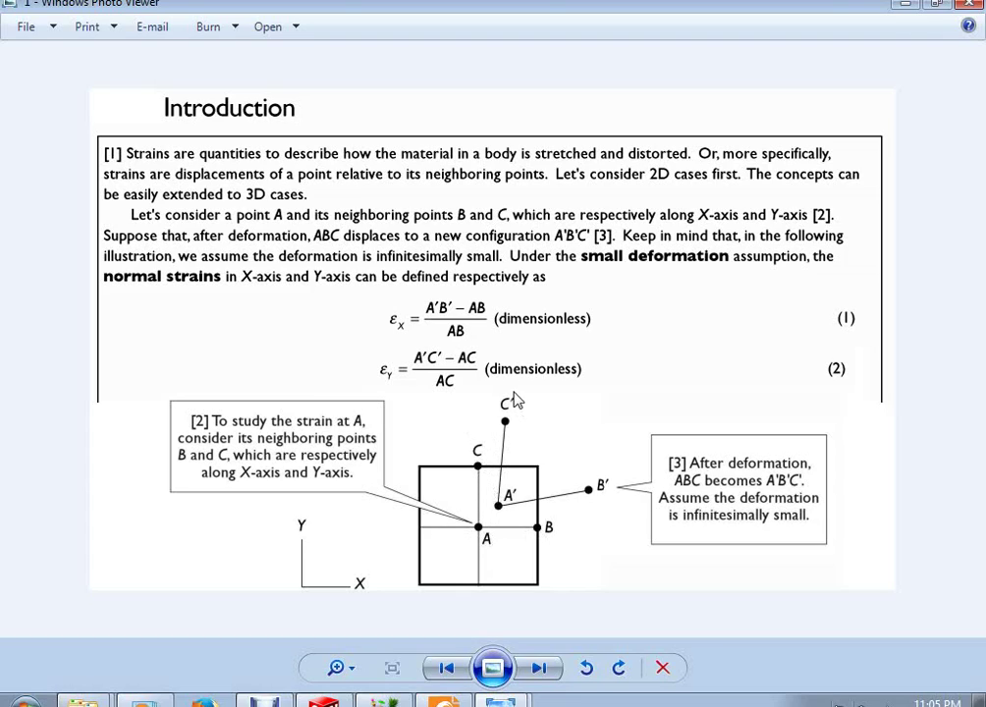
key("Right")
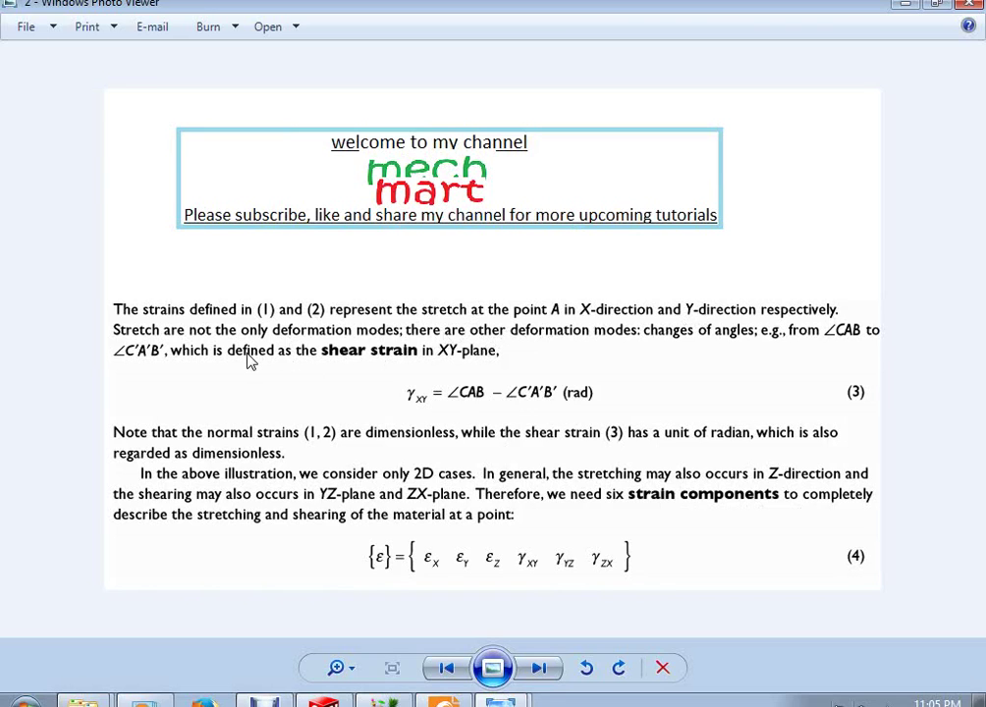
key("Left")
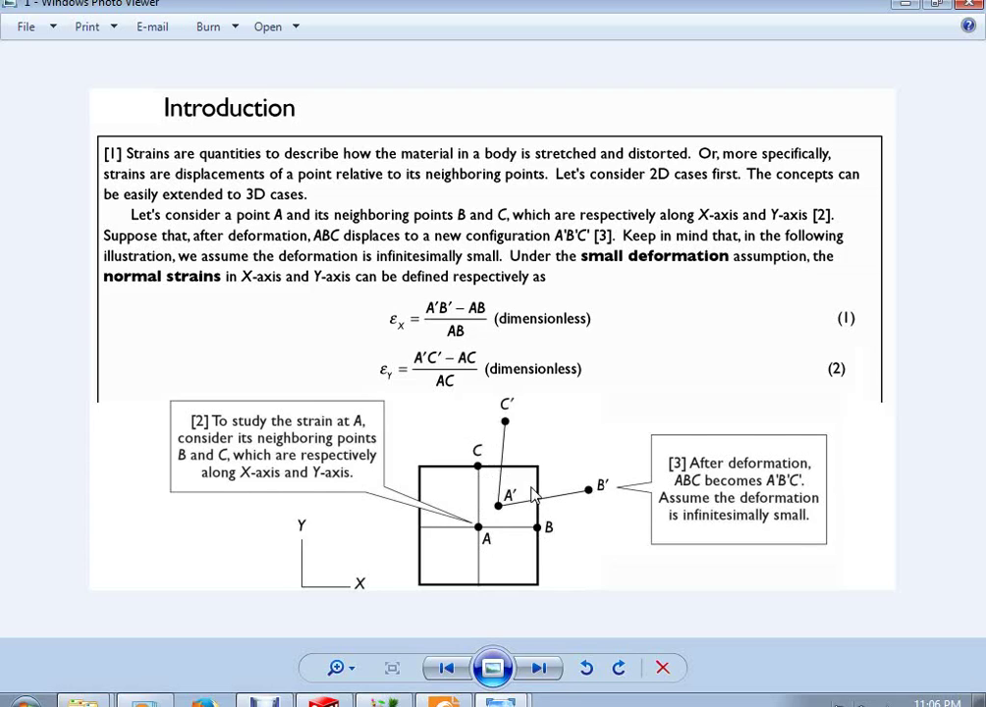
key("Right")
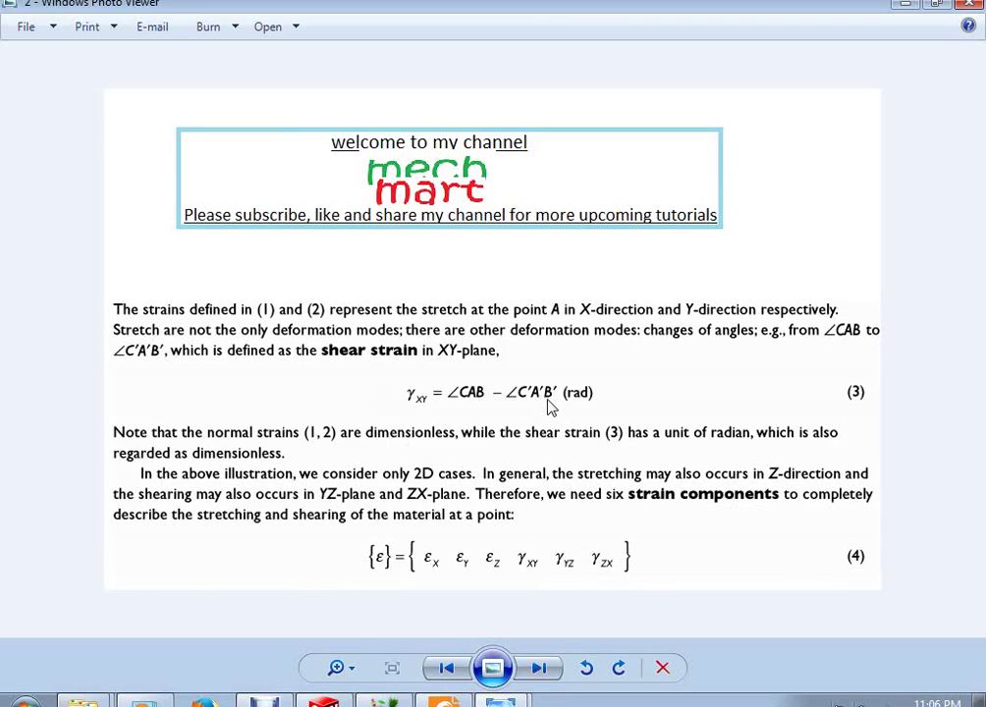
key("Left")
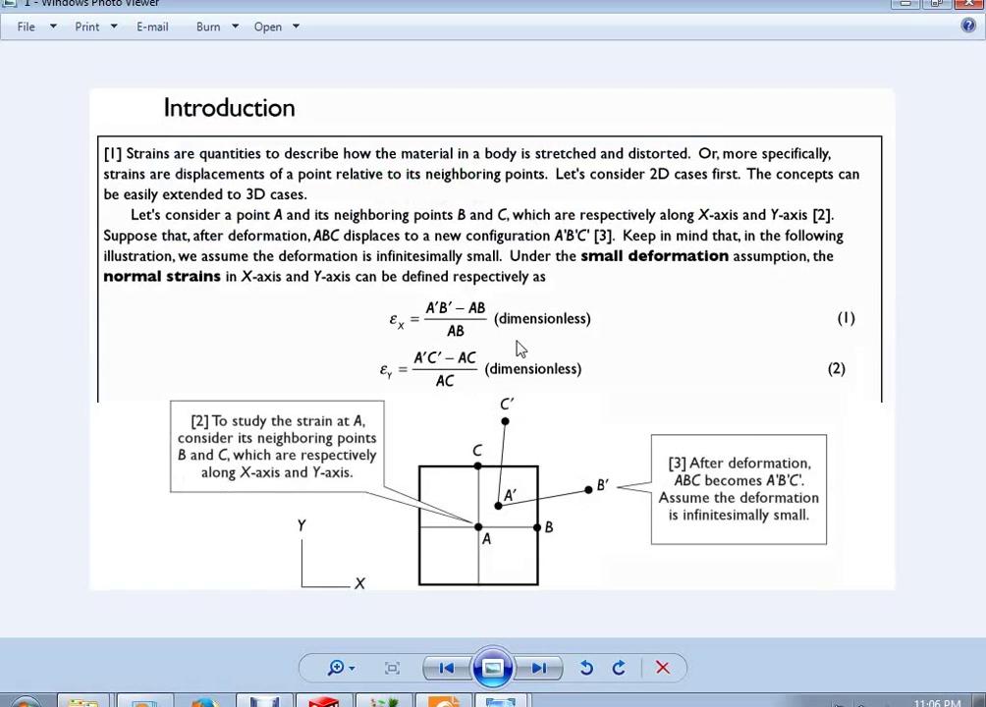
key("Right")
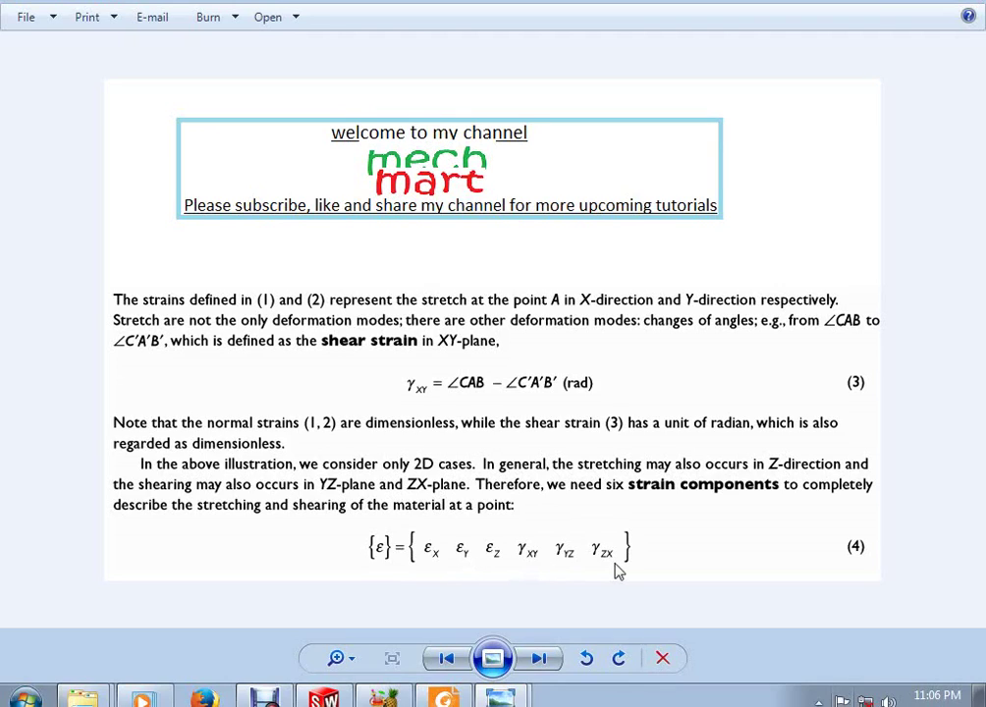
key("Right")
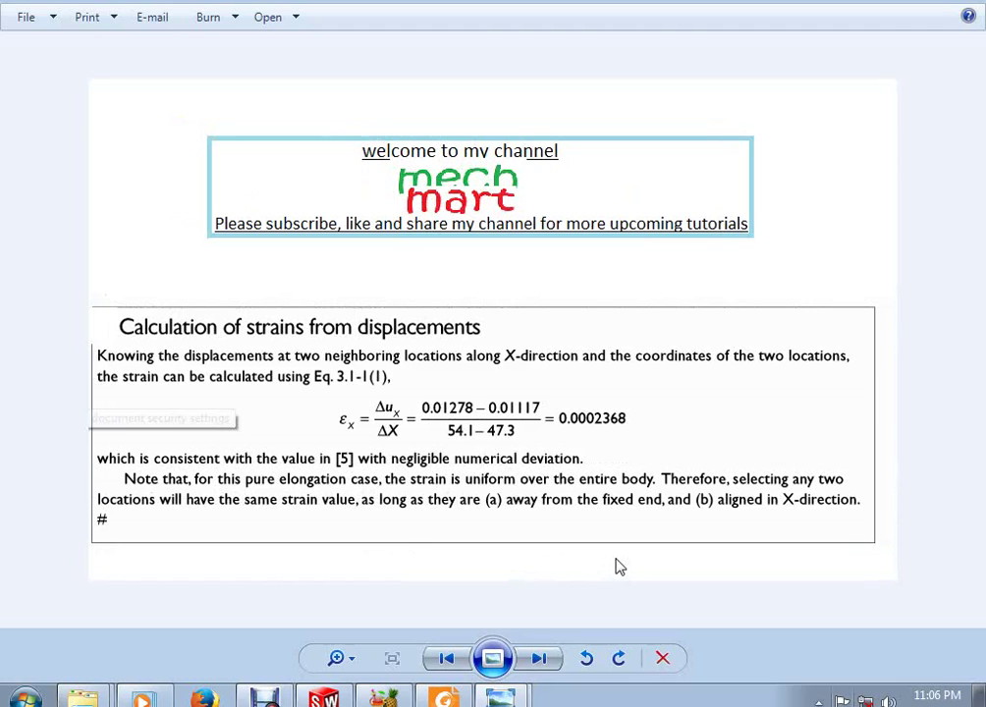
key("Left")
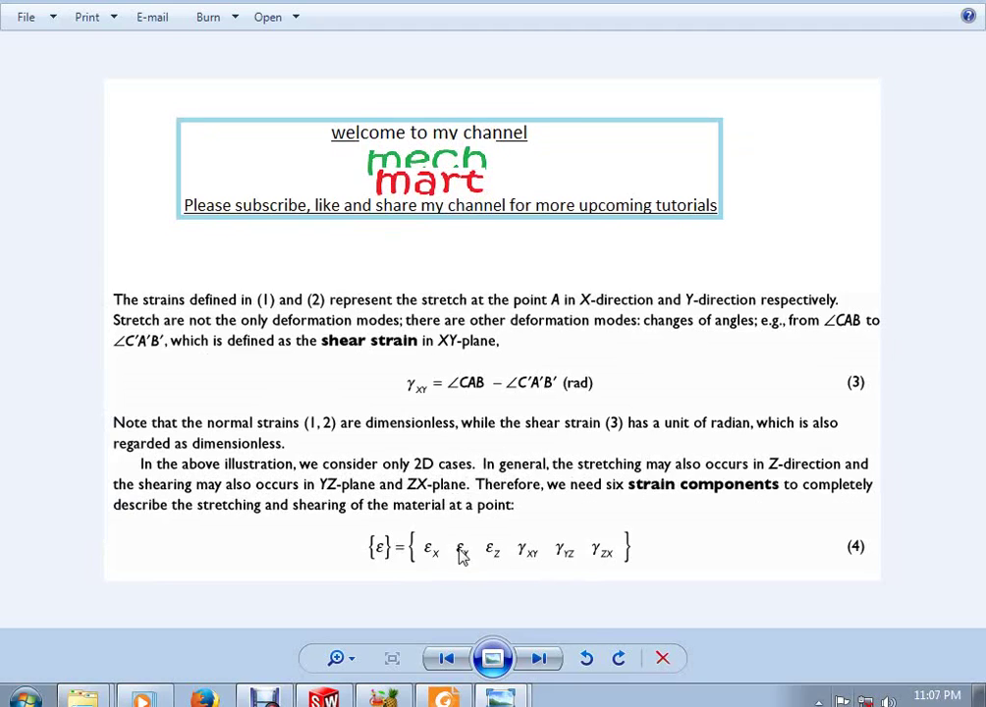
key("Right")
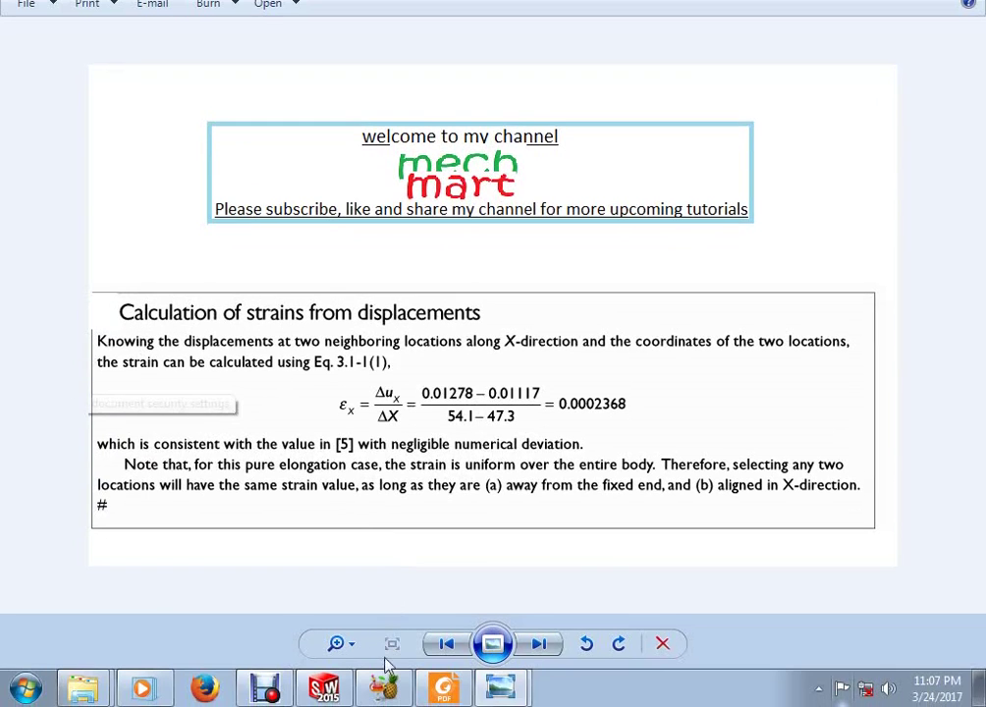
Return to SOLIDWORKS and redefine the Displacement1 plot to display UX: X Displacement
left_click(324, 688)
scroll(570, 496, "up", 2)
scroll(609, 348, "up", 2)
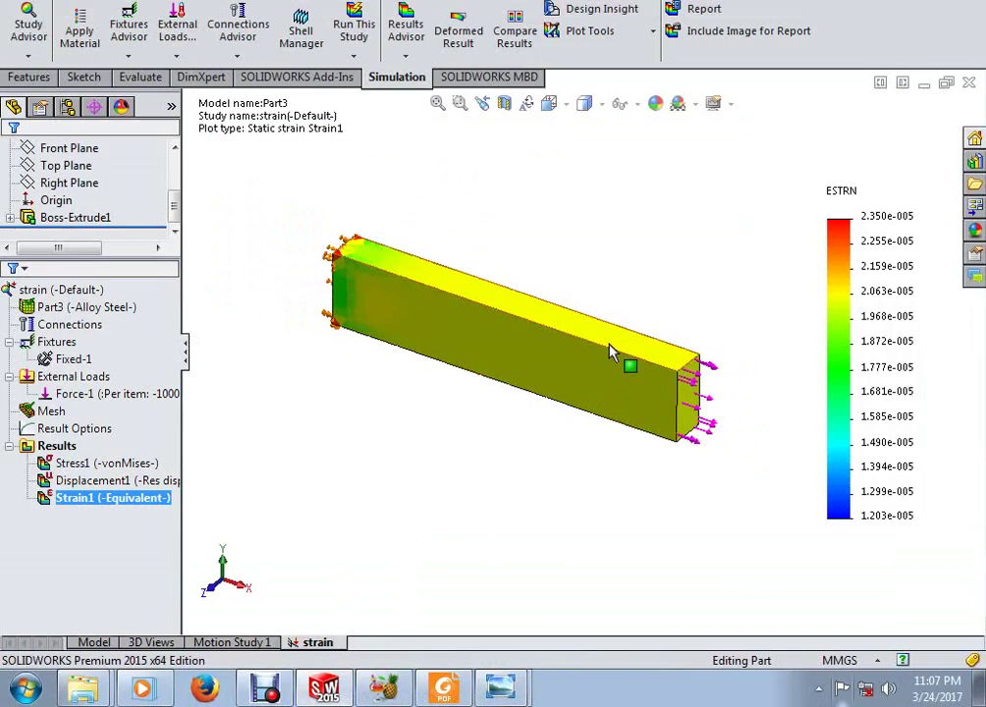
scroll(609, 350, "down", 3)
scroll(606, 297, "up", 2)
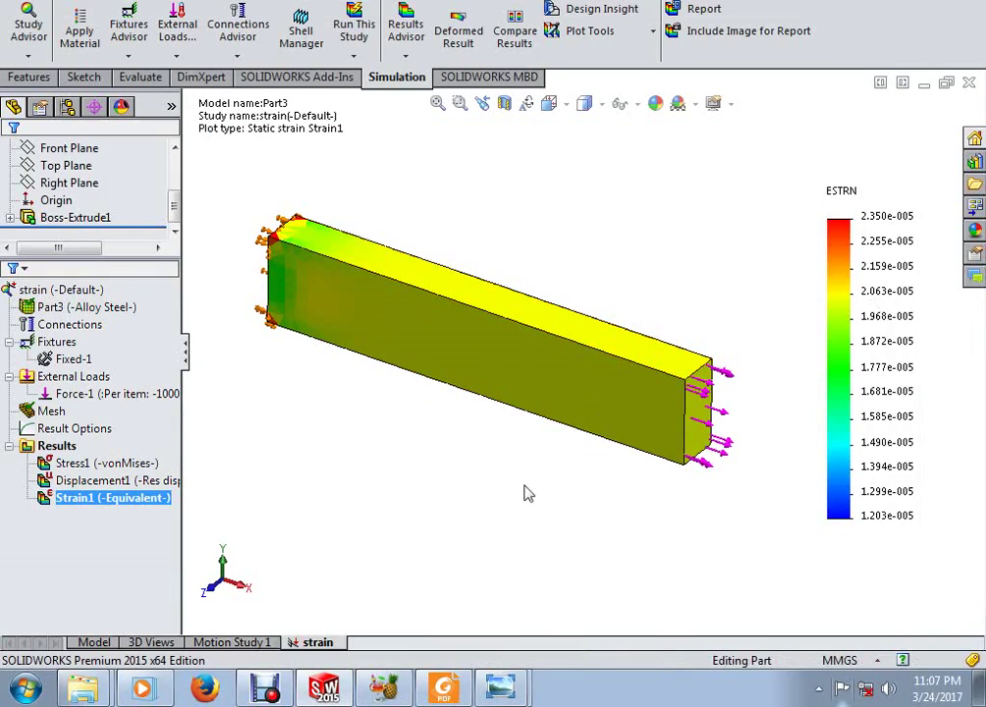
left_click(88, 481)
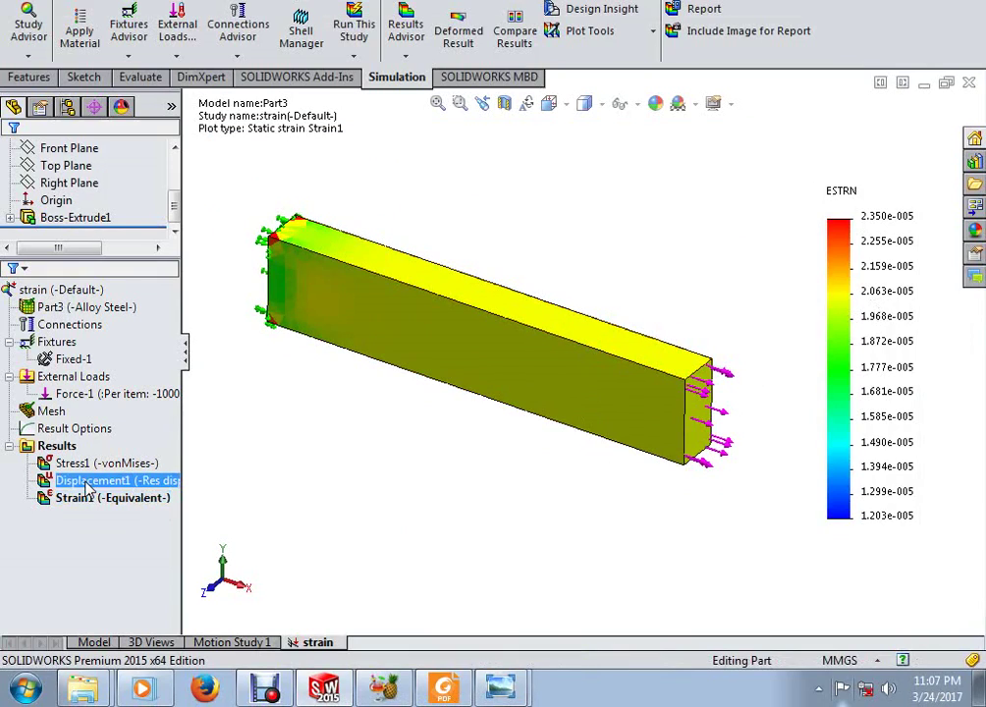
right_click(87, 482)
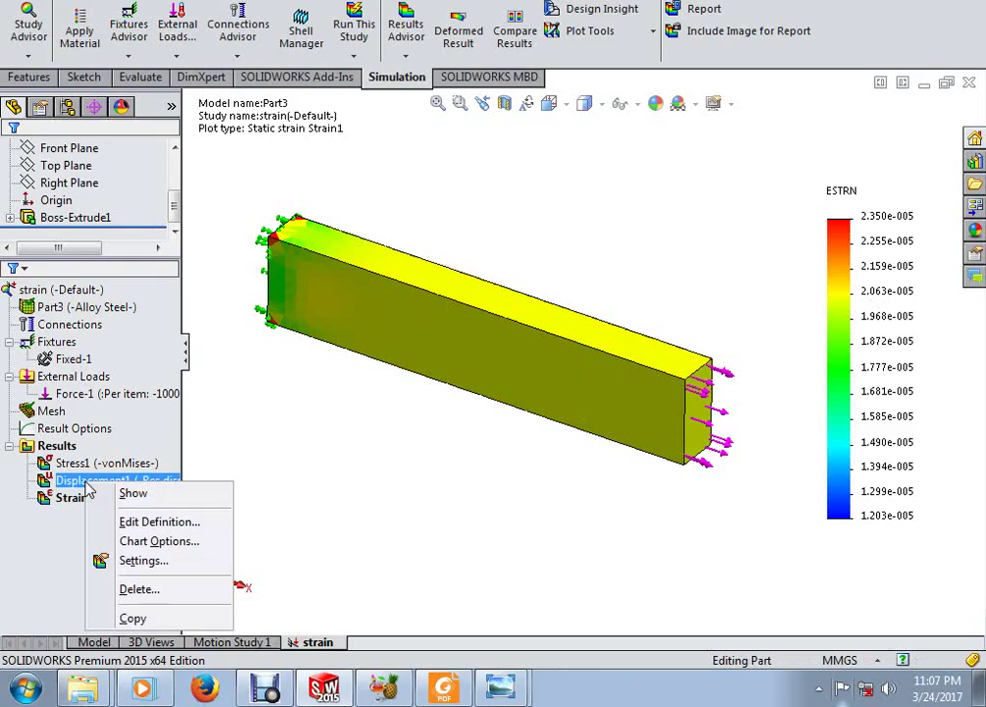
left_click(143, 535)
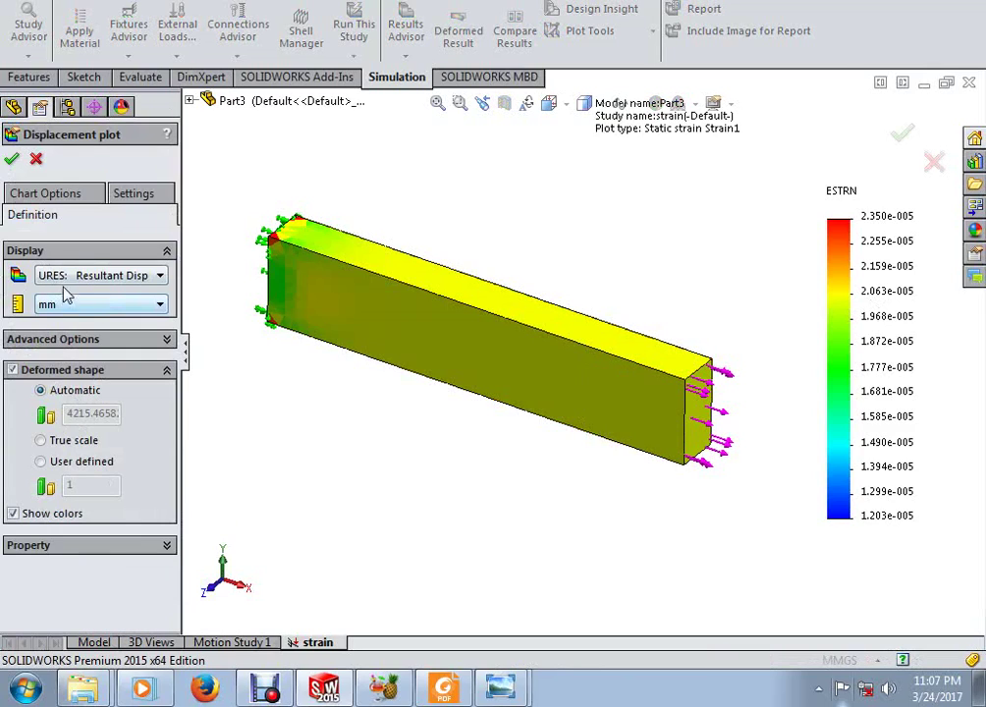
left_click(65, 278)
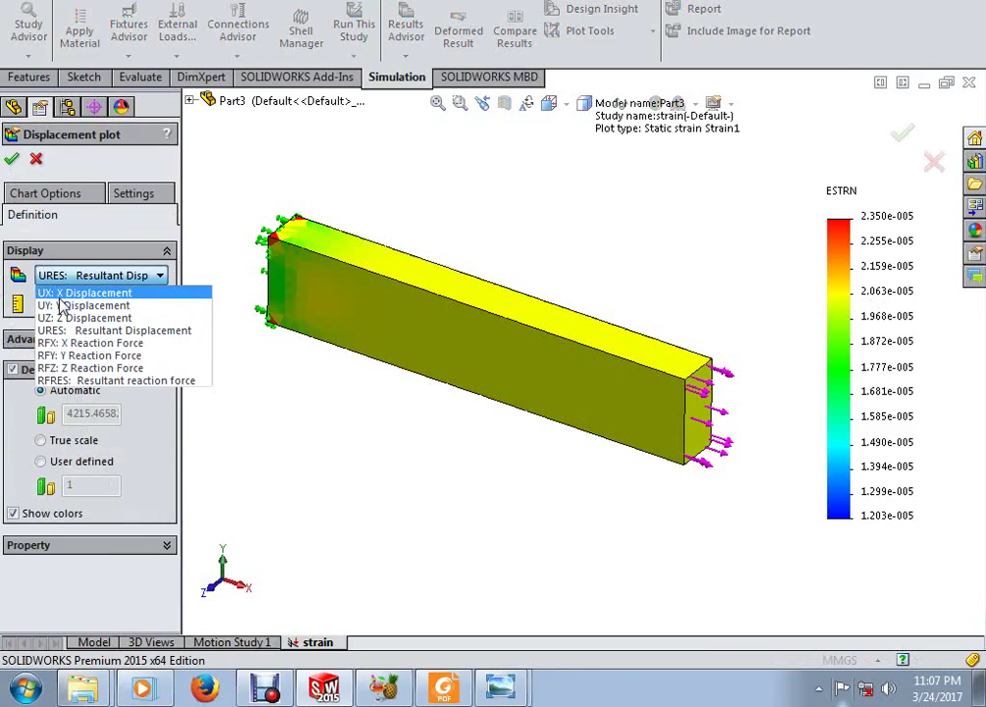
left_click(61, 290)
left_click(11, 159)
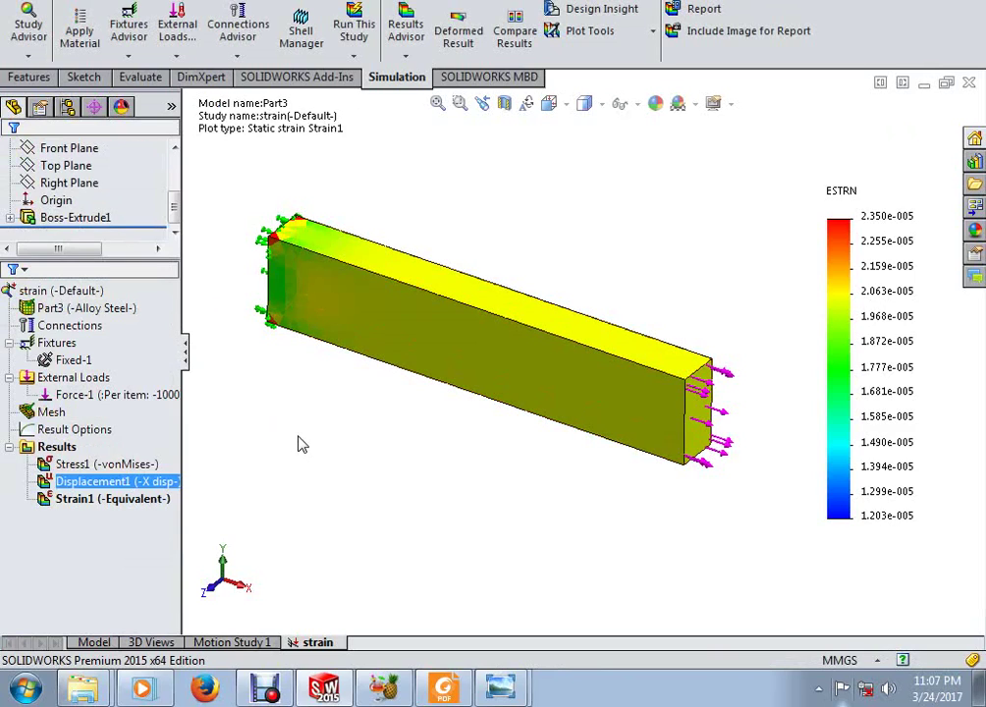
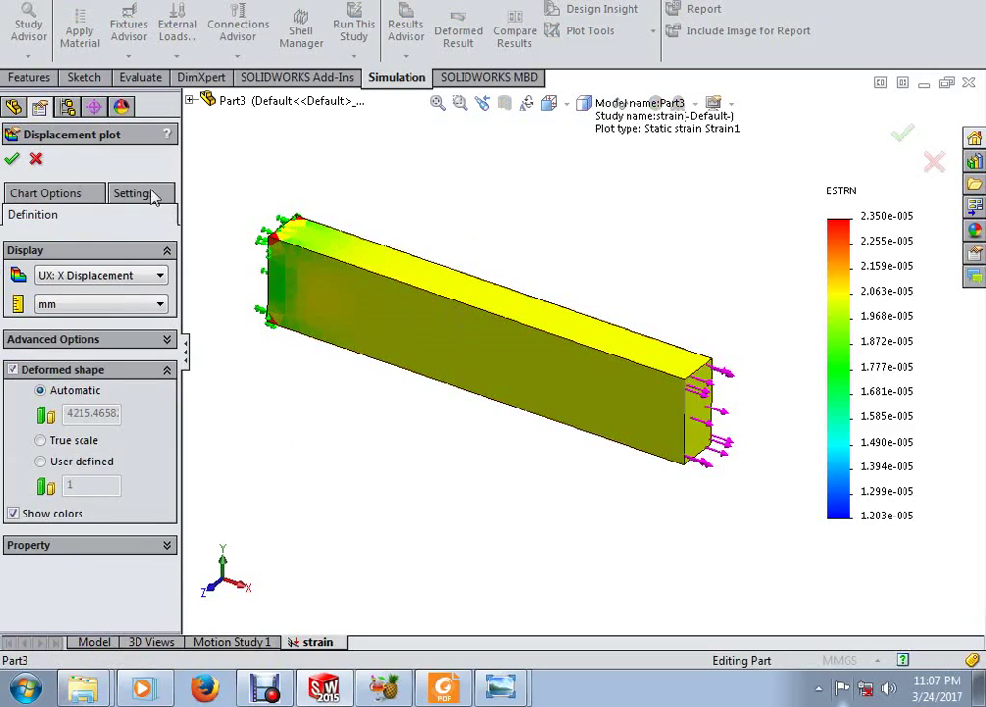
left_click(37, 160)
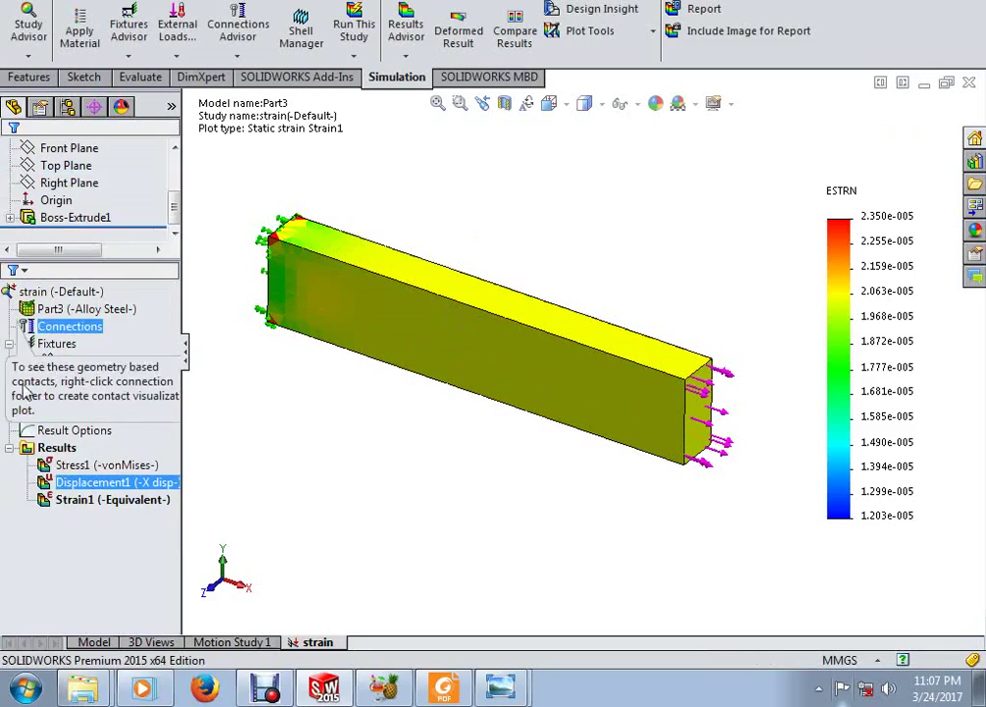
right_click(71, 483)
key("Escape")
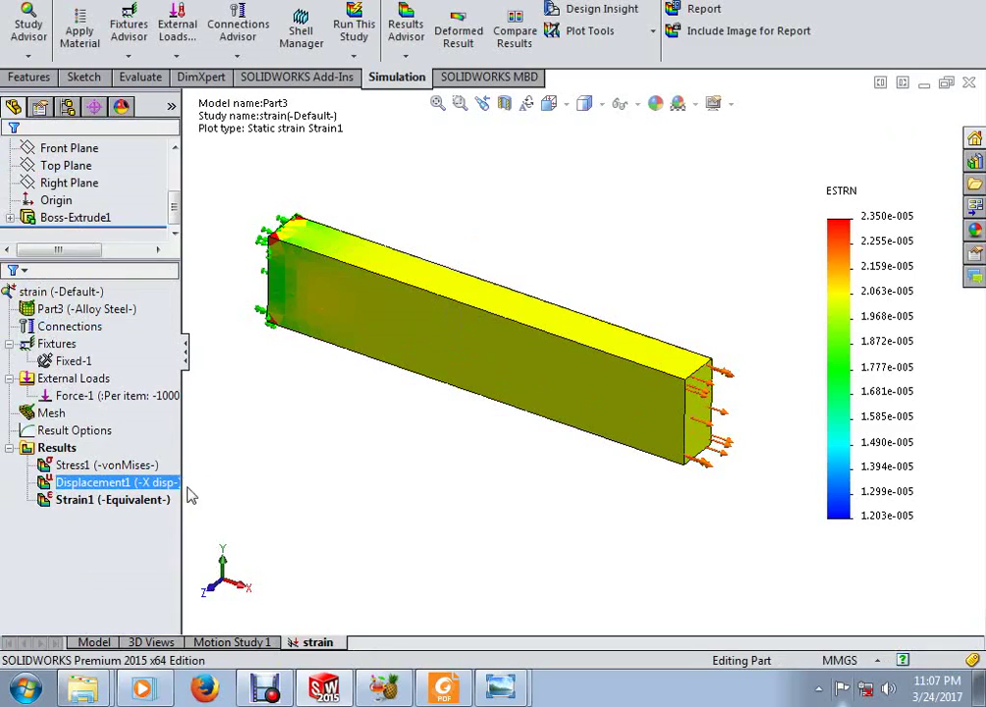
right_click(125, 492)
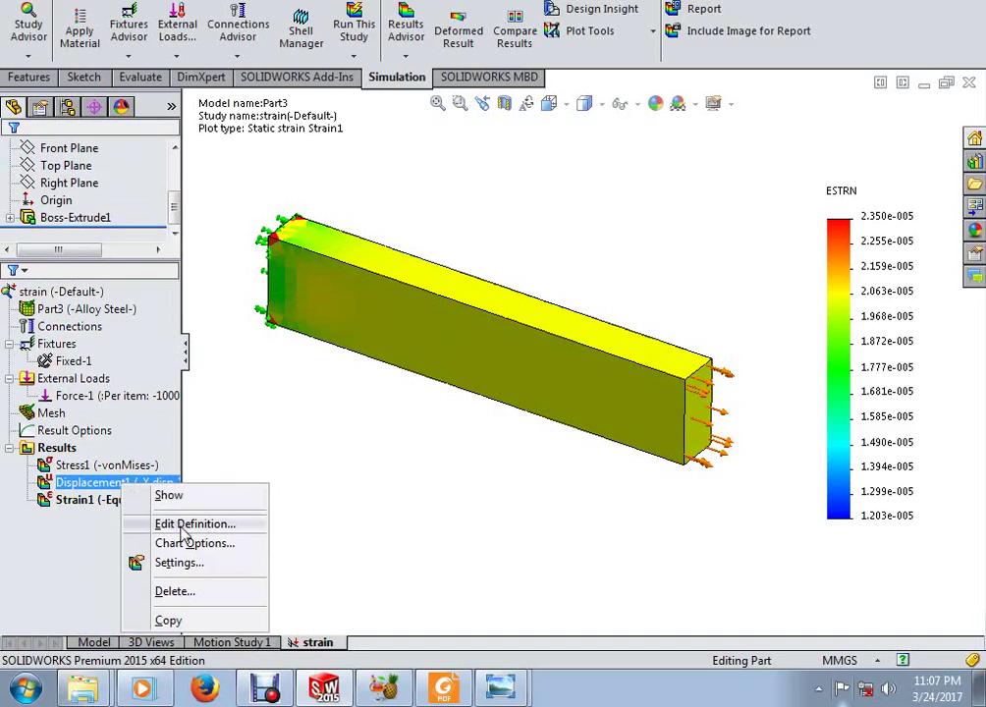
left_click(417, 518)
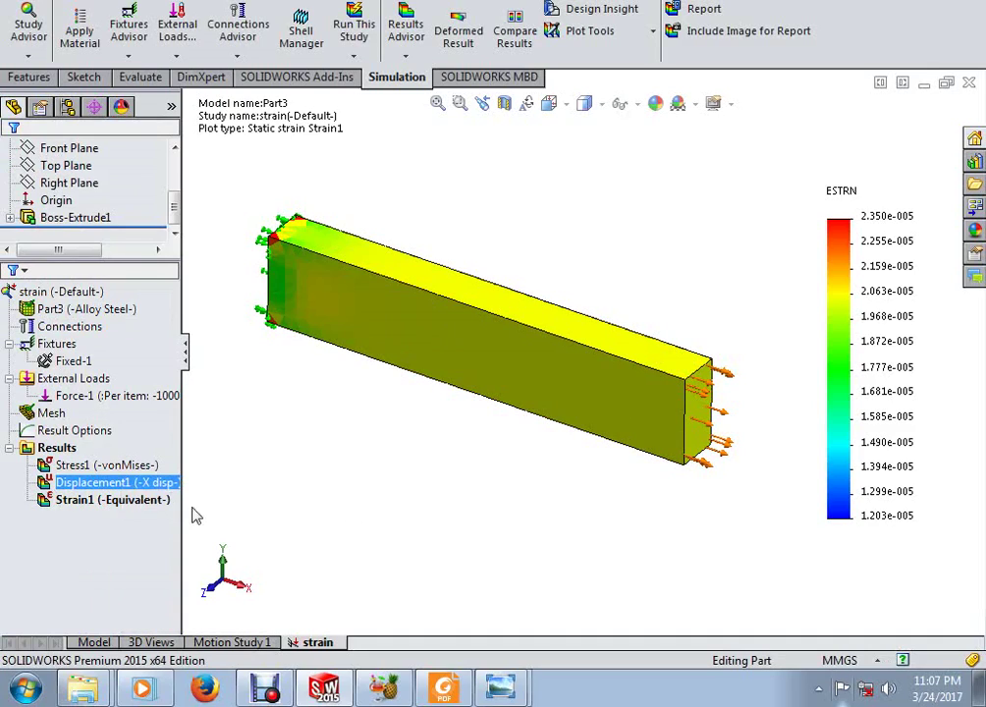
Display the X displacement plot, probe the upper front edge at about X = 32.4 mm, and place the callout above the beam
double_click(103, 486)
right_click(103, 486)
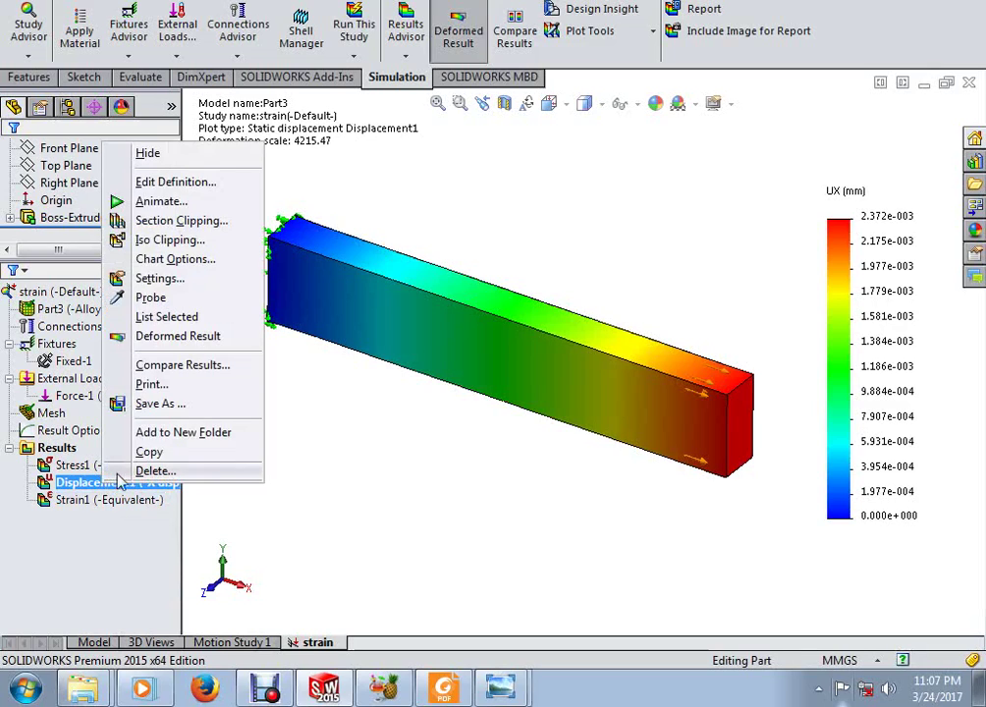
left_click(150, 295)
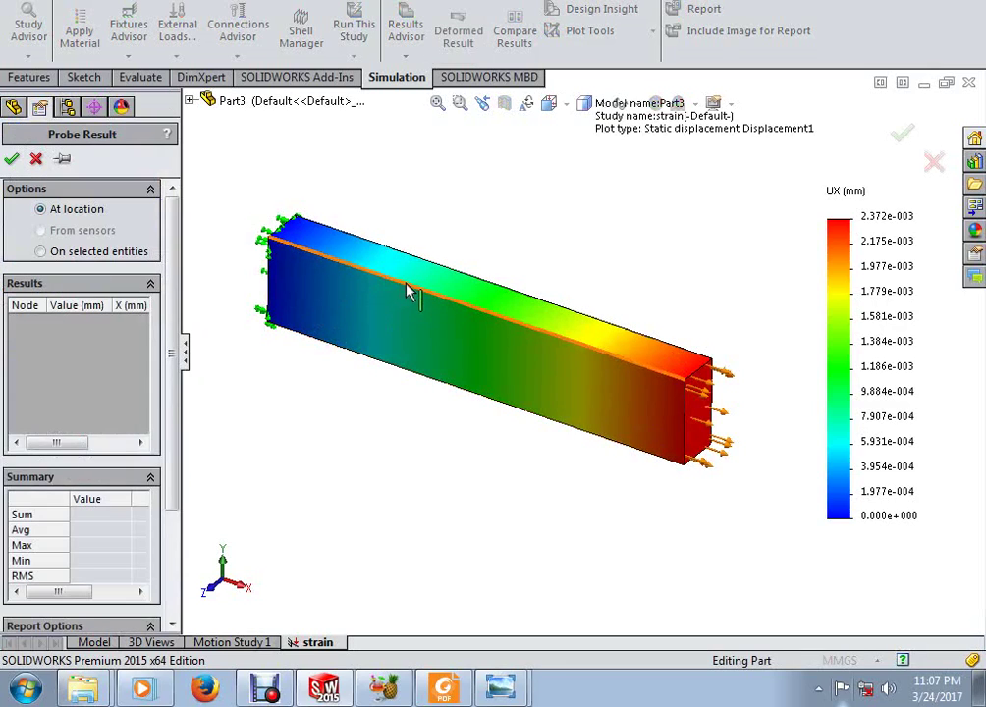
left_click(404, 282)
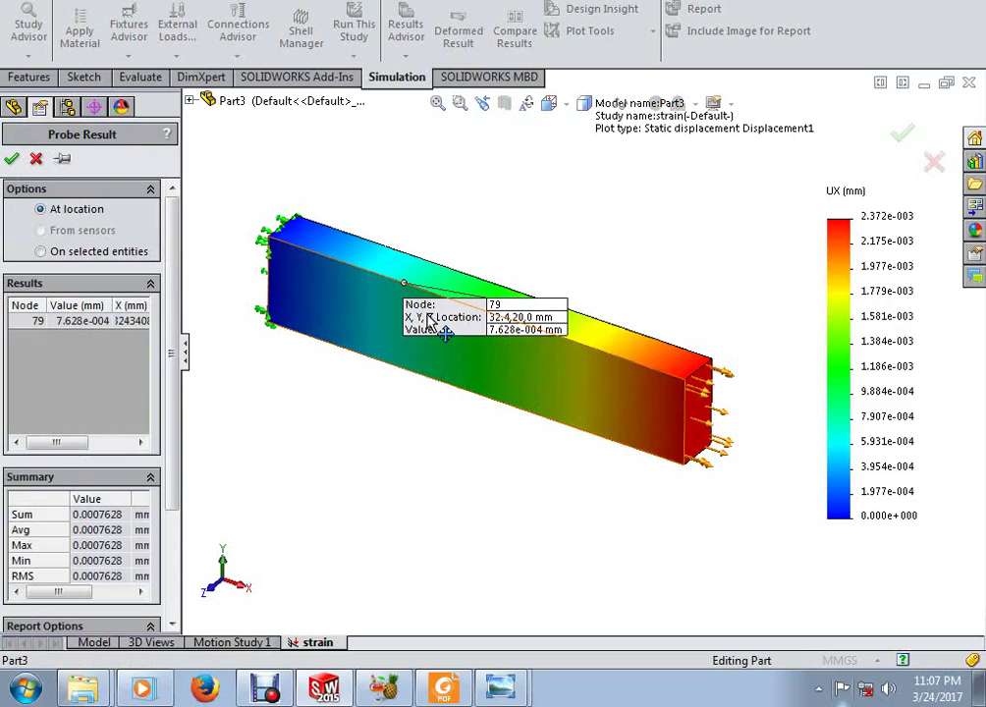
left_click_drag(436, 333, 491, 257)
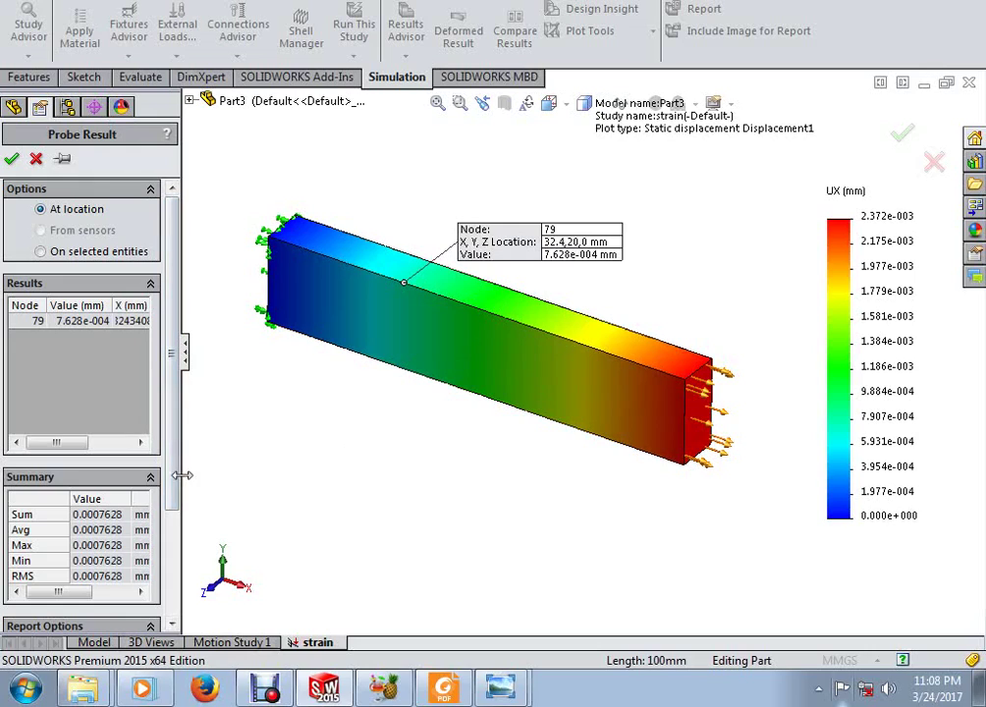
Widen the probe results pane to expose the coordinate columns and examine the X coordinate of the first probed node
left_click_drag(180, 475, 279, 464)
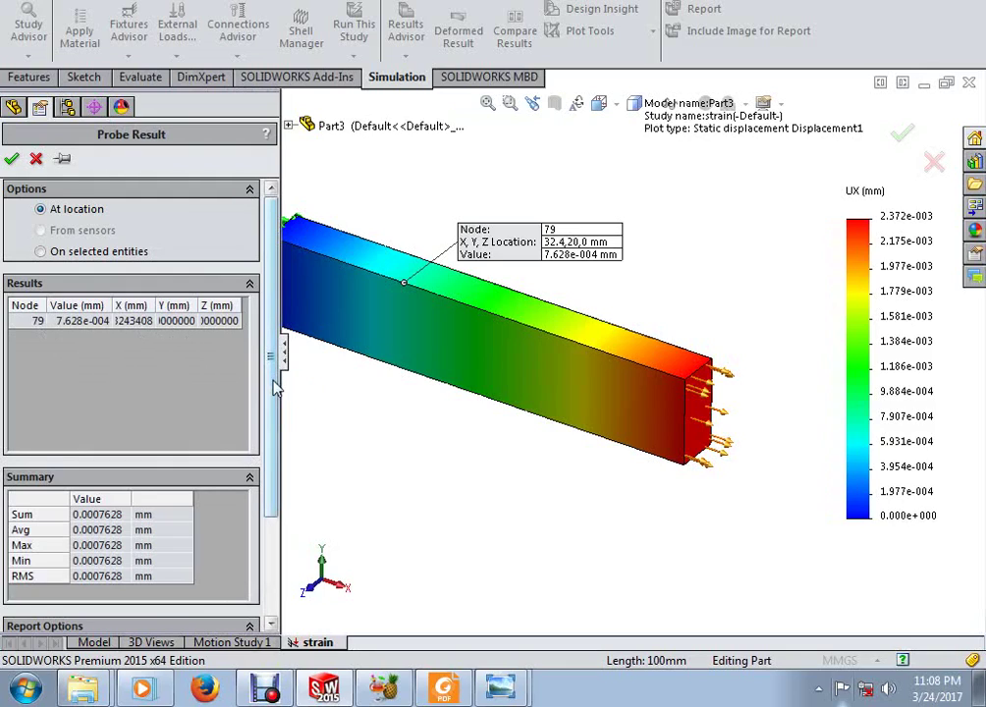
left_click_drag(306, 384, 393, 383)
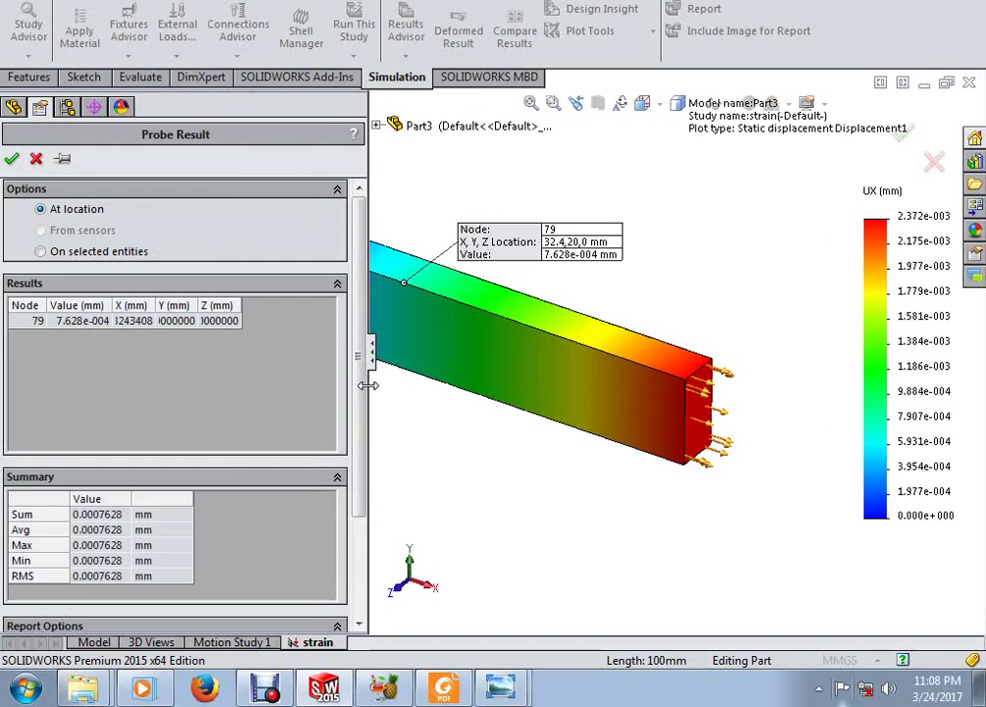
left_click(126, 322)
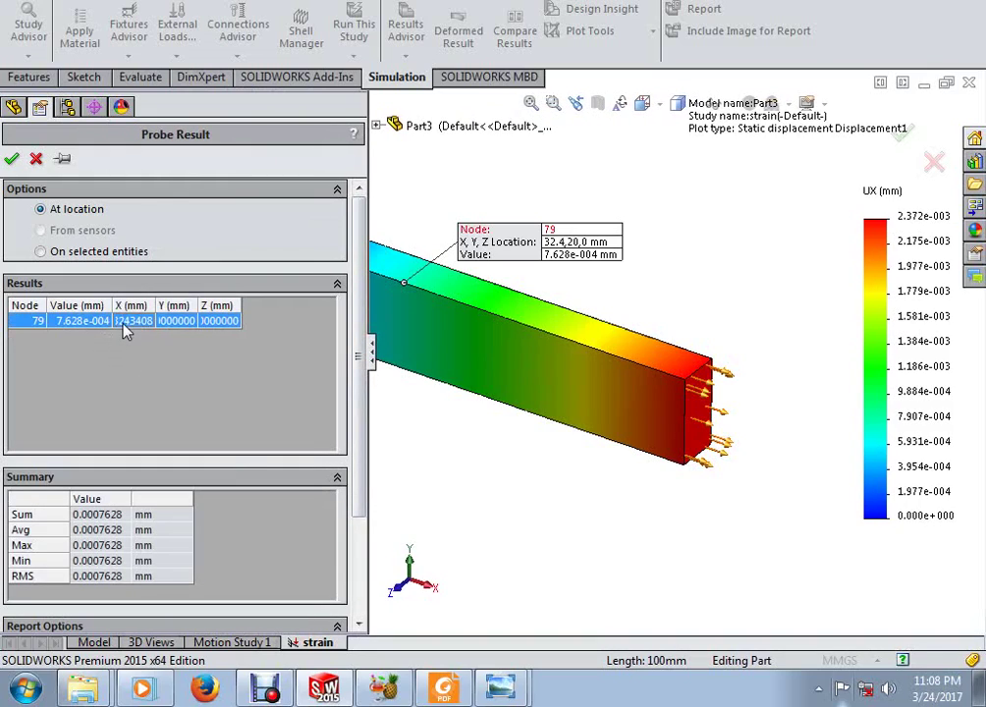
left_click(126, 325)
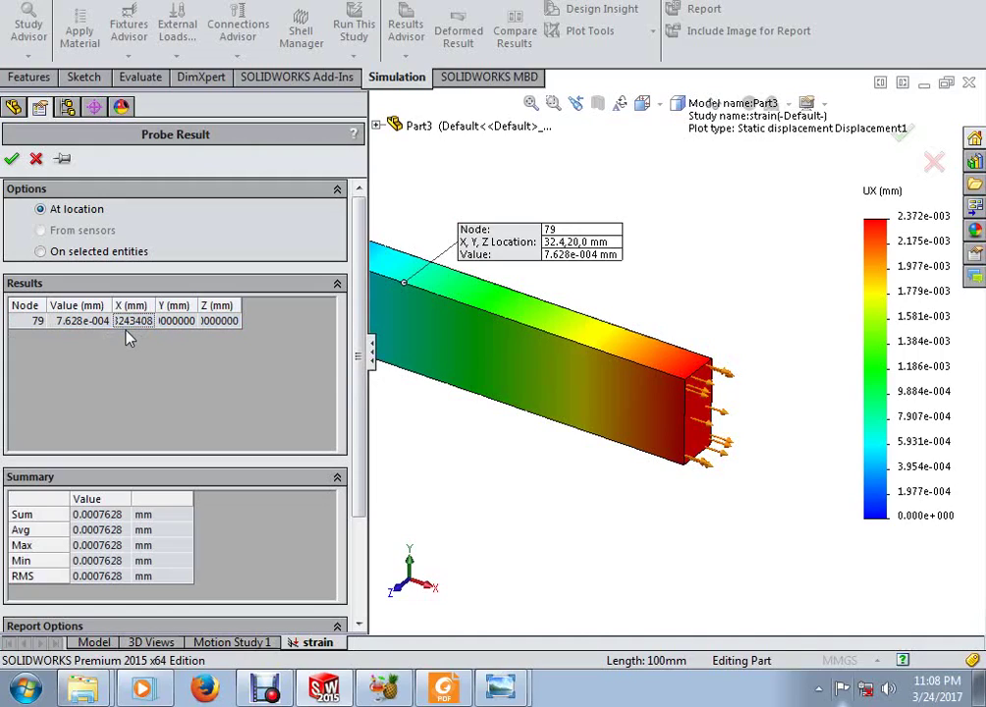
Probe a second location on the upper front edge at about X = 56.8 mm and place its callout above the beam
left_click(505, 317)
left_click_drag(491, 167, 670, 308)
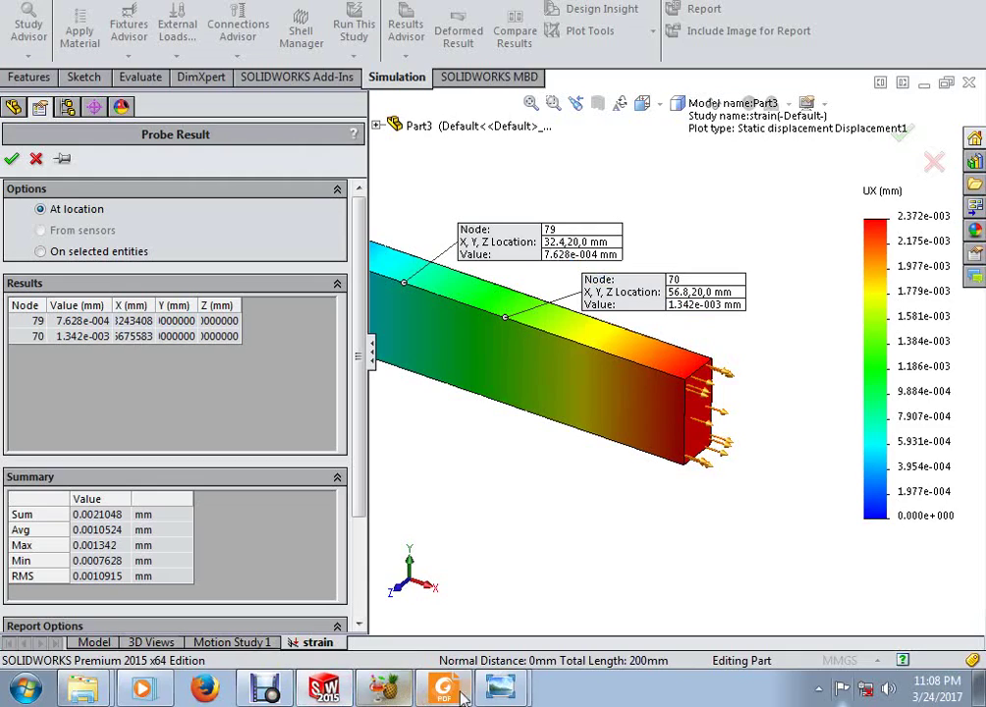
Switch to Windows Photo Viewer and read the slide's formula for calculating strain from two neighboring X displacements
left_click(504, 691)
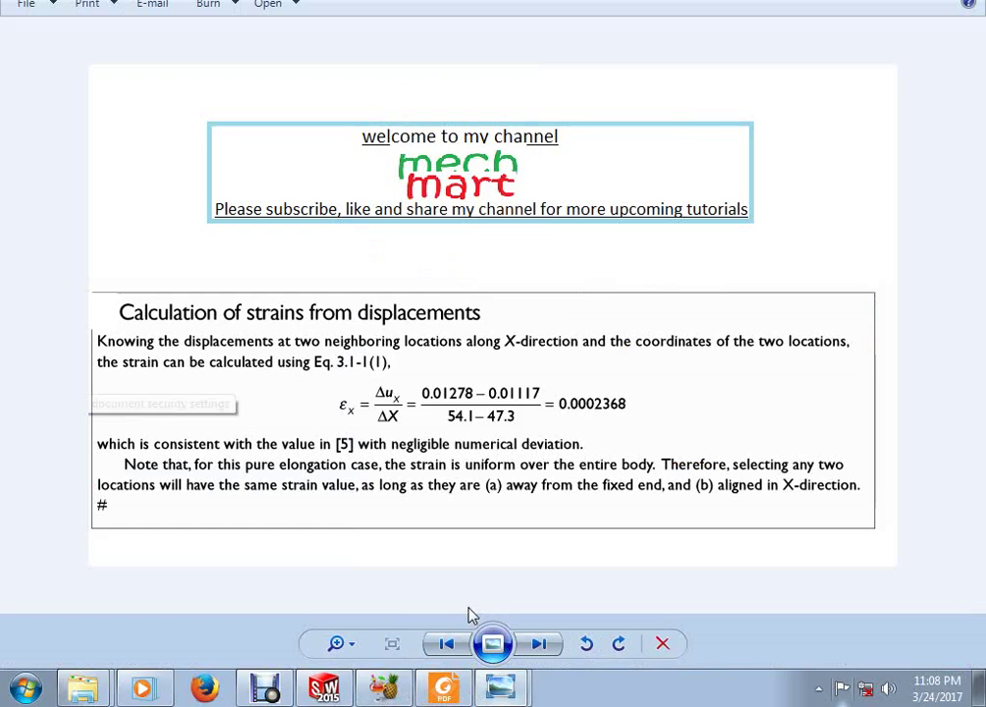